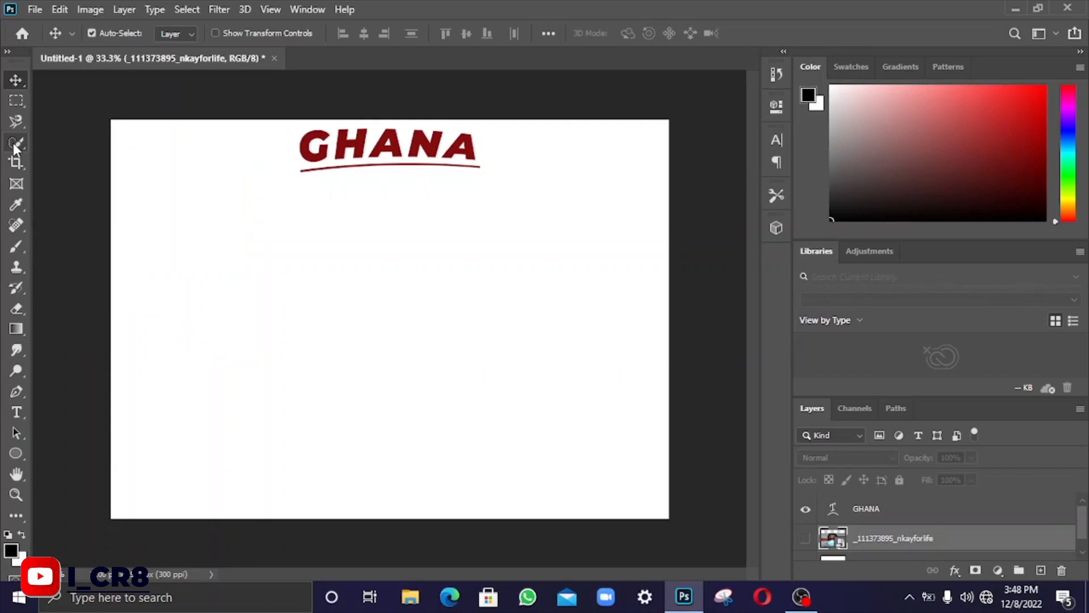
Show the portrait photo layer and select the woman's face mask with the Quick Selection tool.
left_click(13, 143)
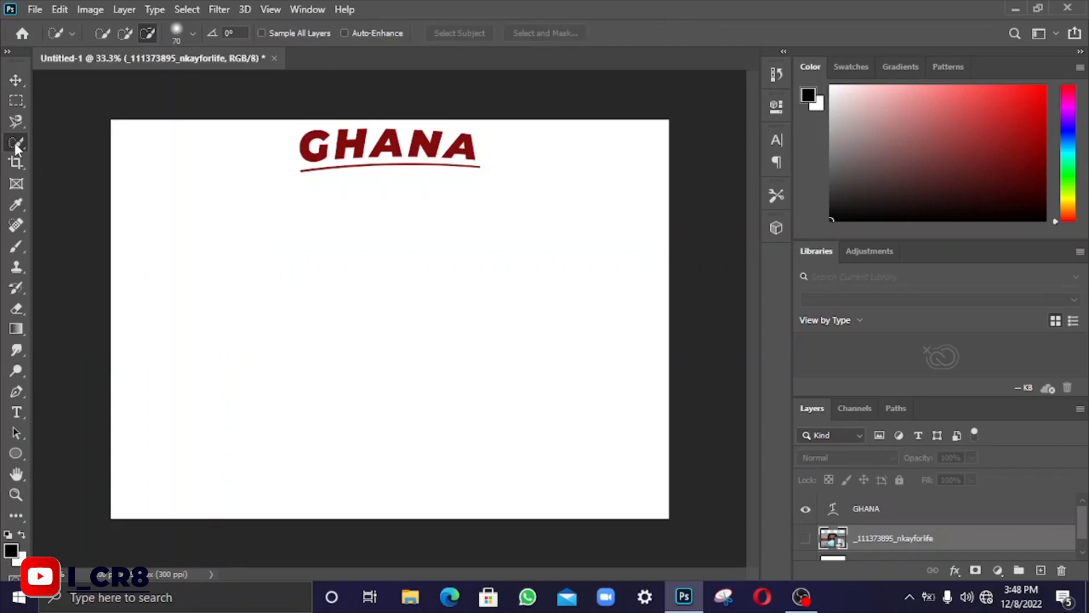
right_click(15, 143)
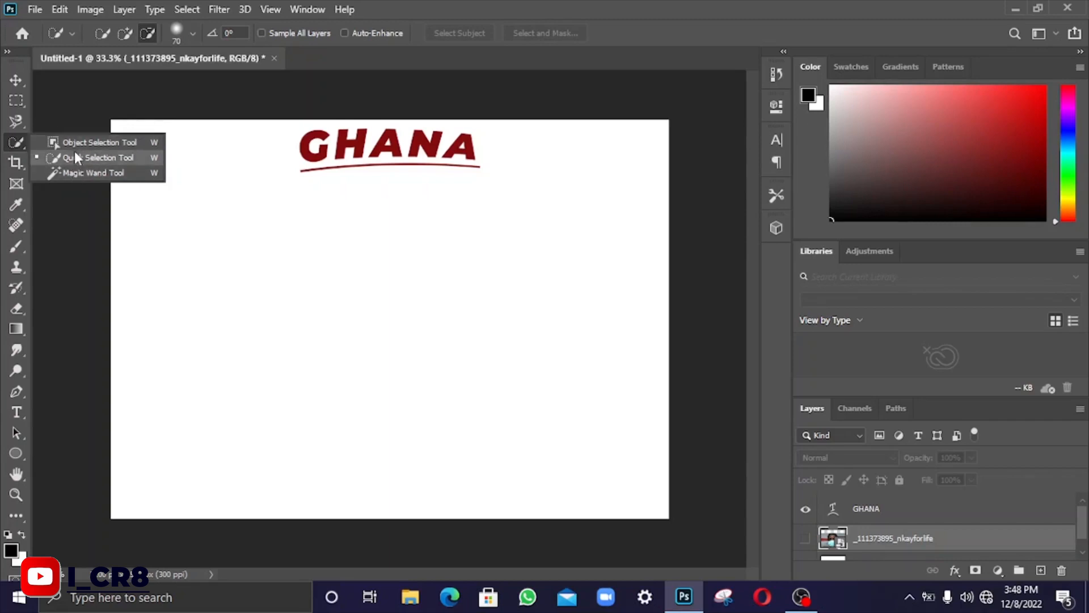
left_click(54, 157)
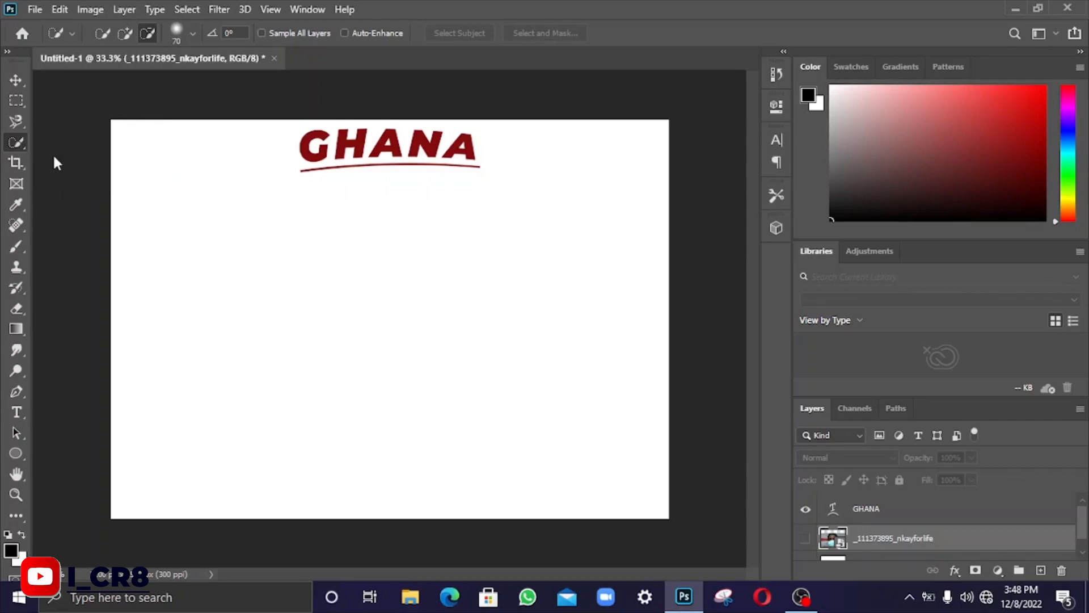
left_click(806, 542)
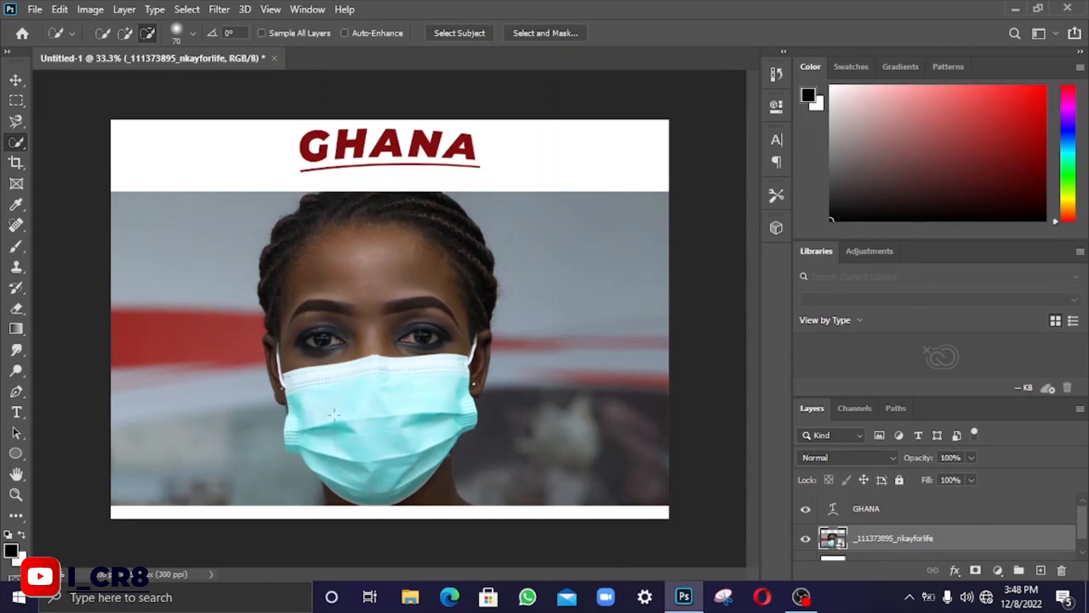
left_click(124, 34)
mouse_move(282, 374)
left_mouse_down()
mouse_move(368, 411)
mouse_move(392, 436)
mouse_move(375, 443)
mouse_move(392, 470)
mouse_move(346, 502)
left_mouse_up()
left_click(148, 31)
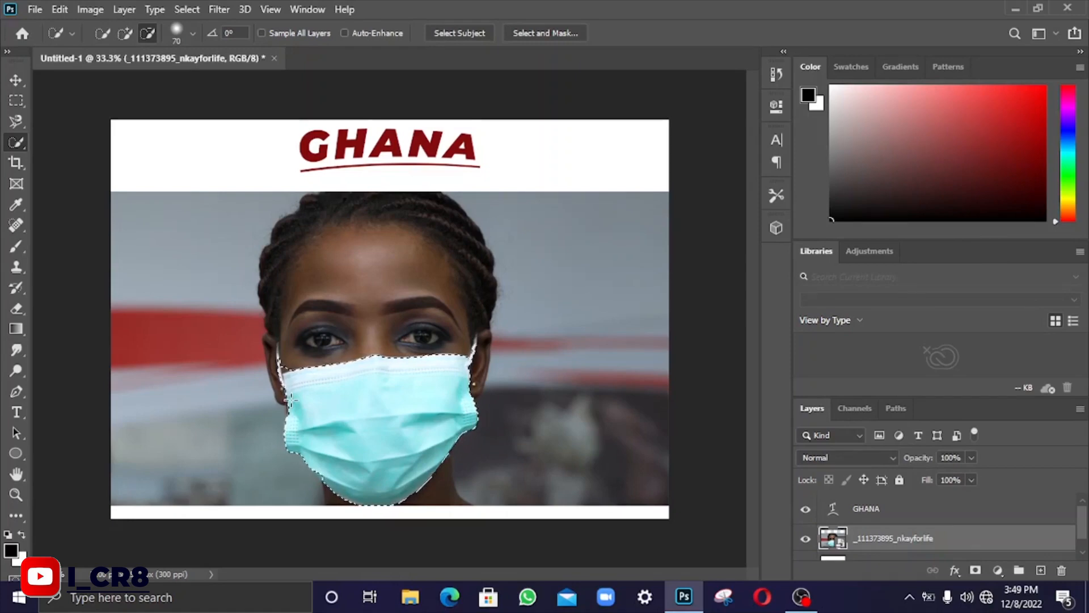
Copy the selected face mask to a new layer, view it with the photo hidden, and undo the copy.
right_click(359, 403)
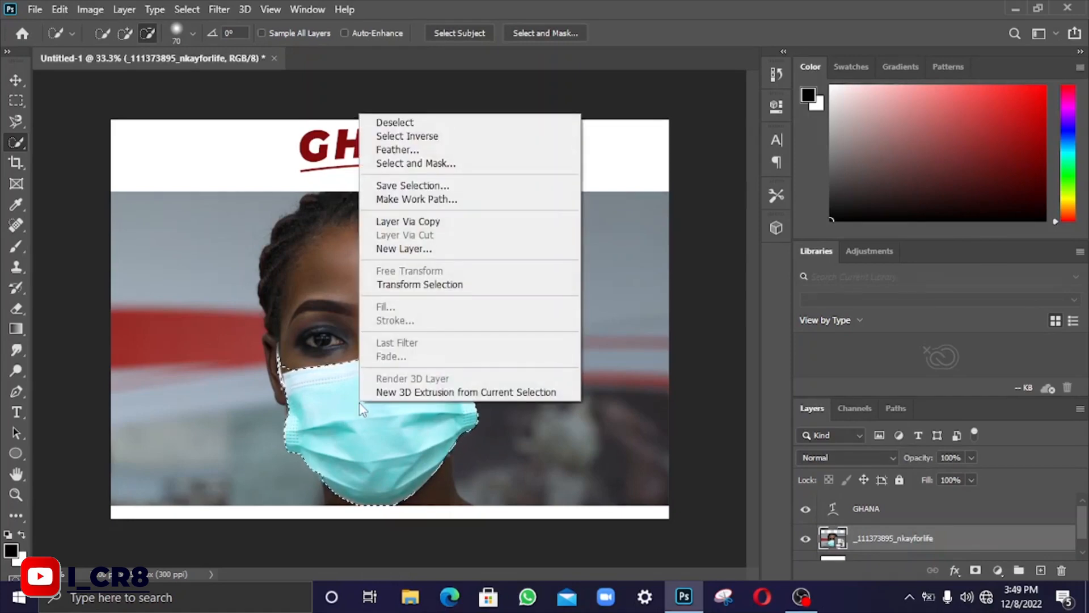
left_click(424, 225)
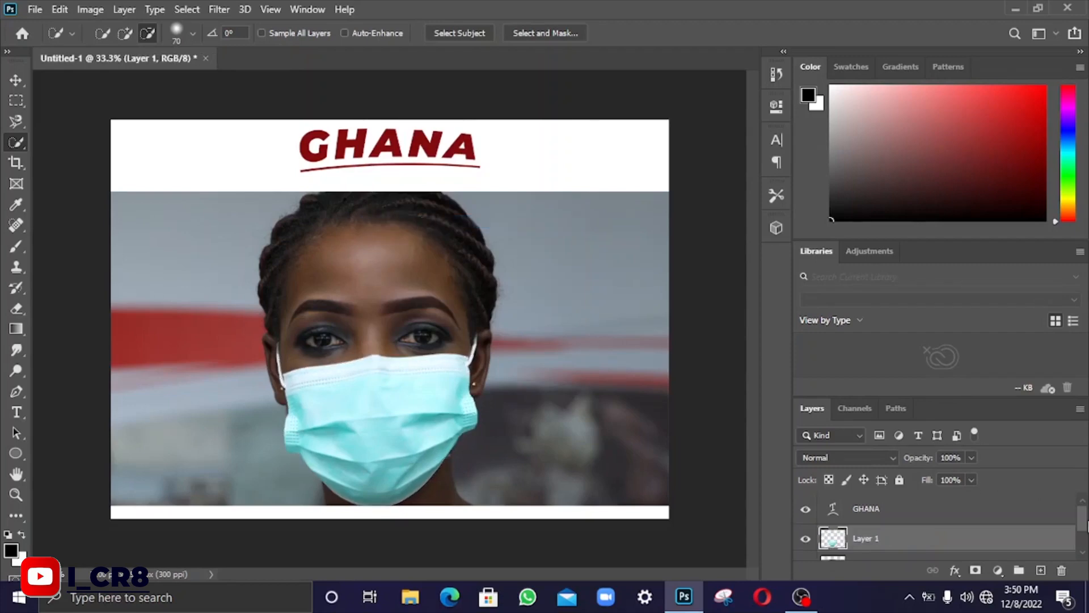
scroll(986, 531, "down", 2)
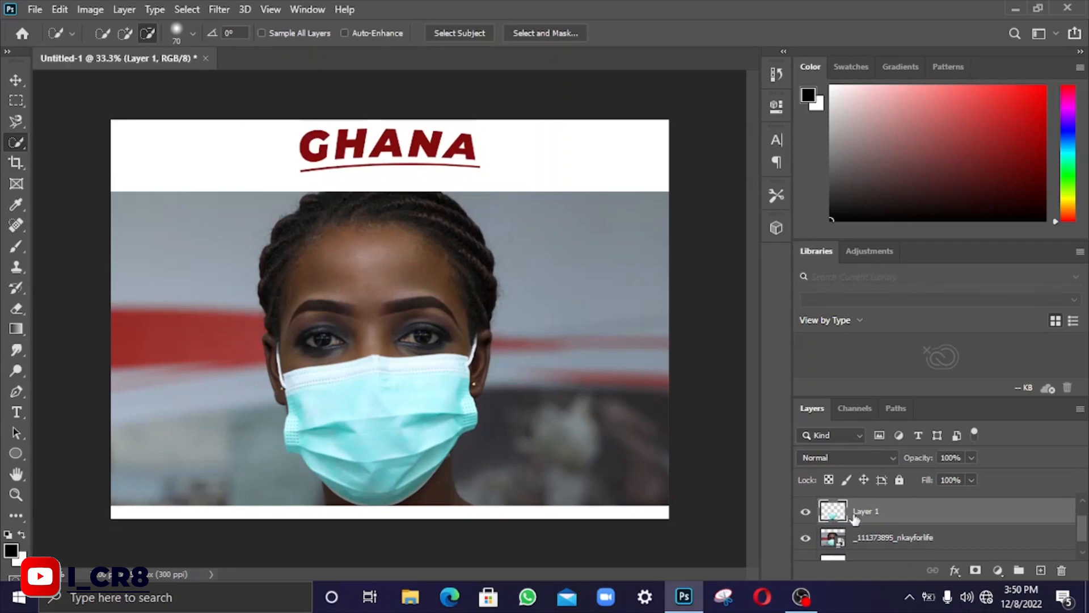
left_click(806, 538)
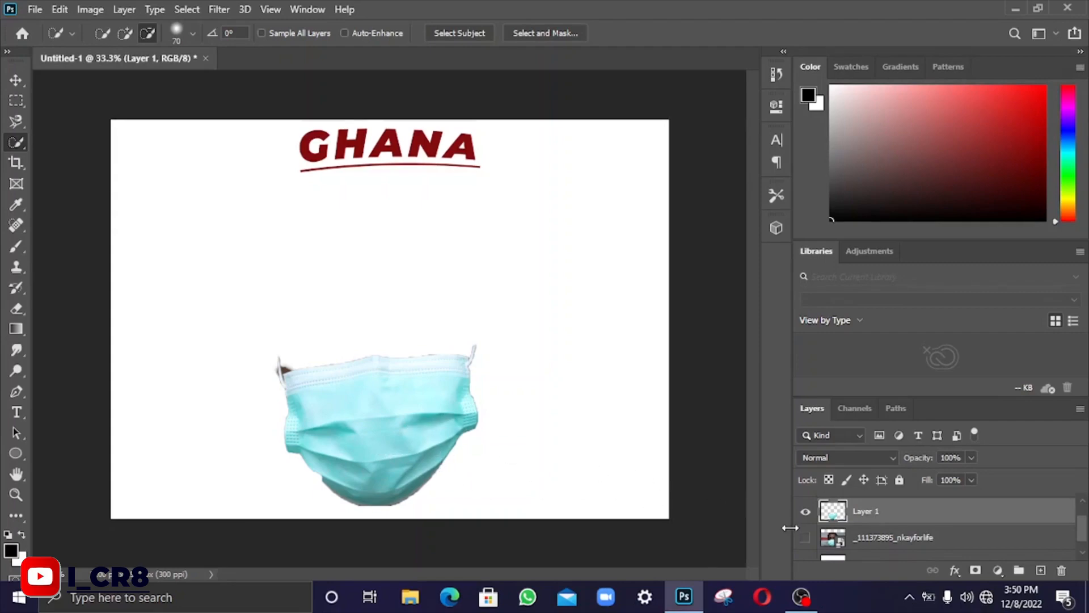
left_click(806, 537)
key("ctrl+z")
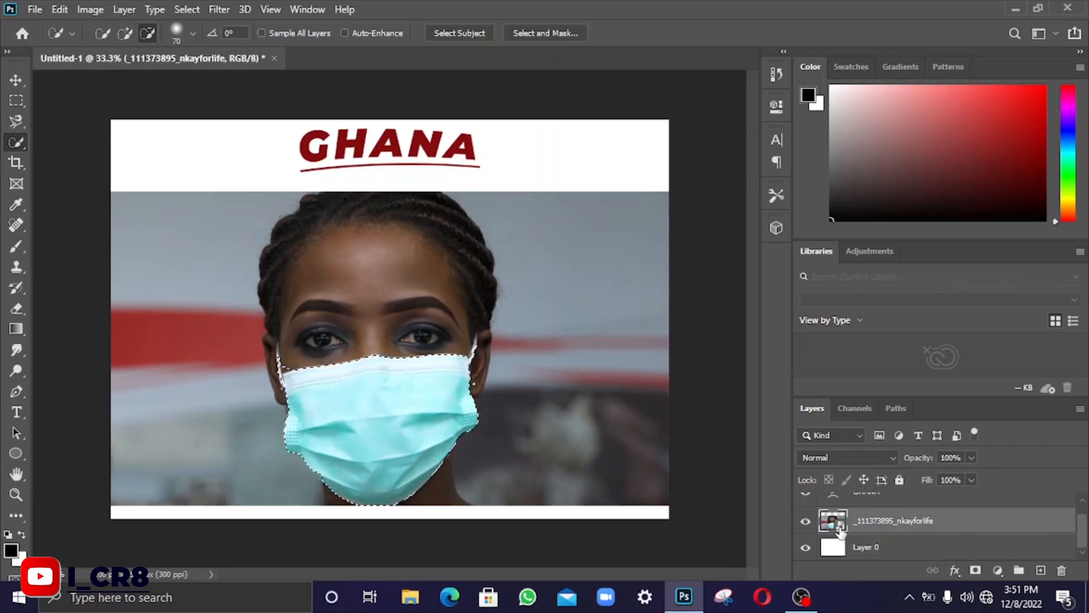
Rasterize the photo layer, fill the selected face mask with yellow #fff800 and clear the selection.
right_click(890, 522)
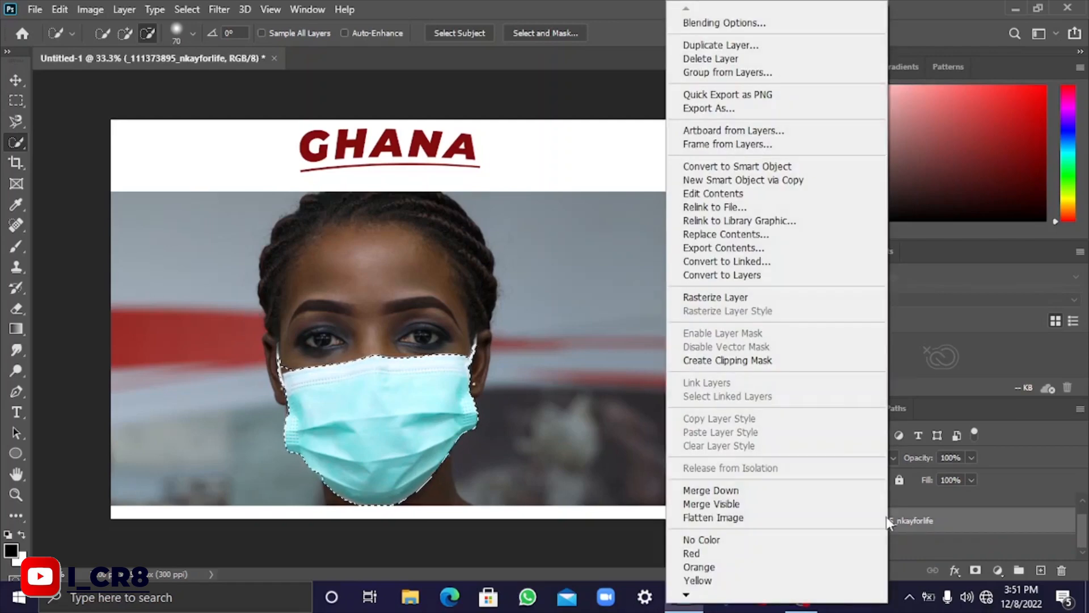
left_click(737, 296)
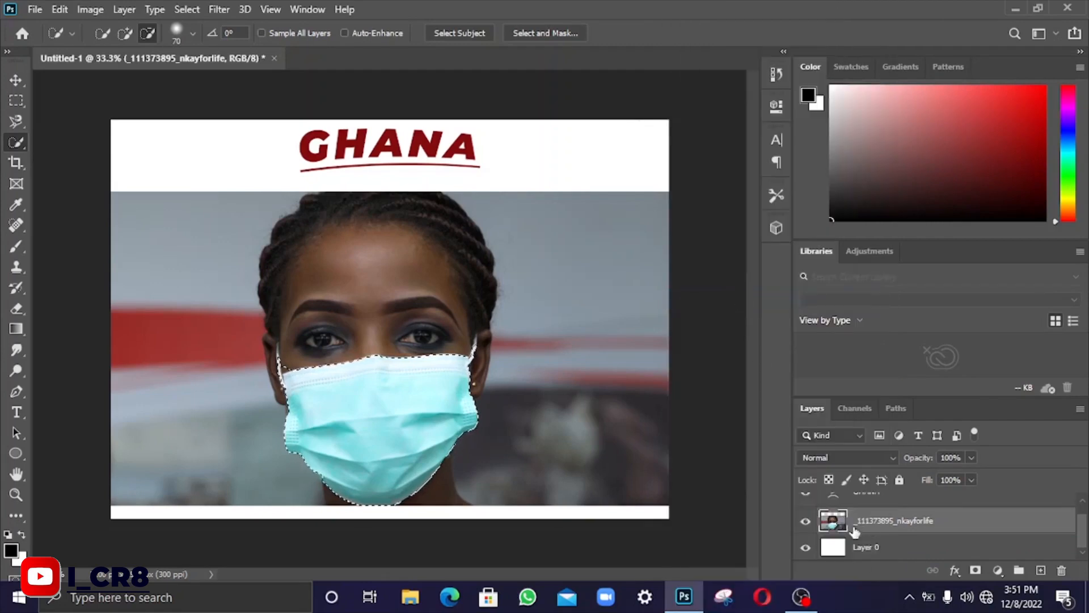
right_click(366, 414)
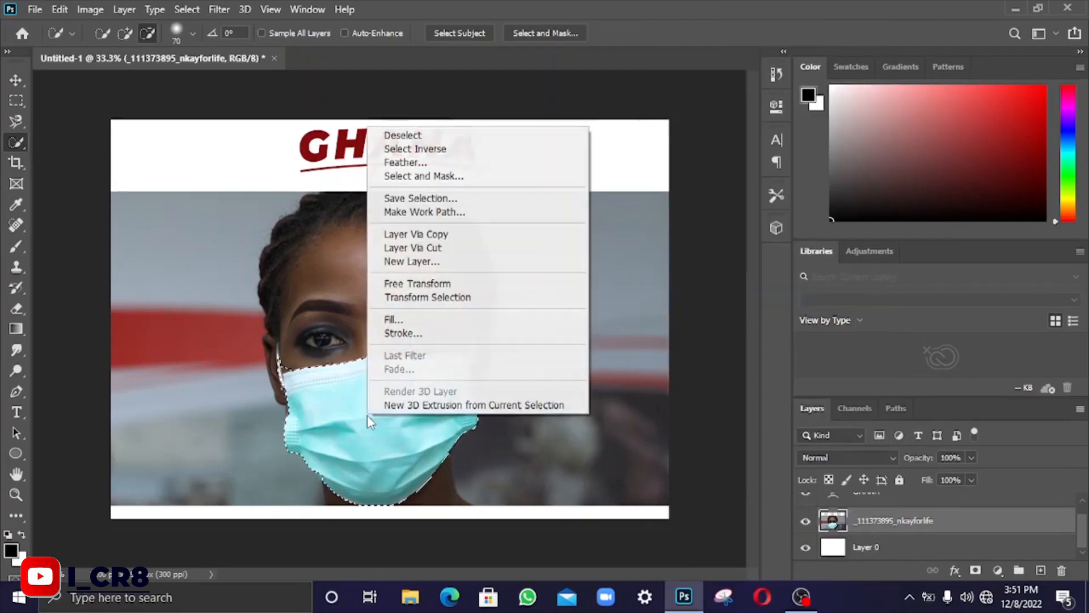
left_click(394, 319)
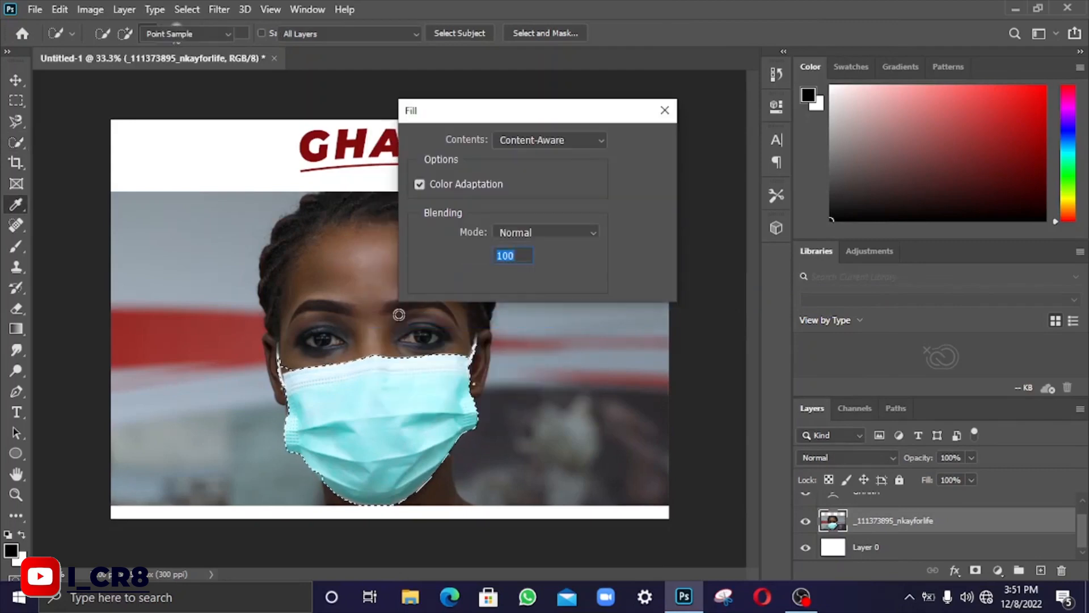
left_click(562, 139)
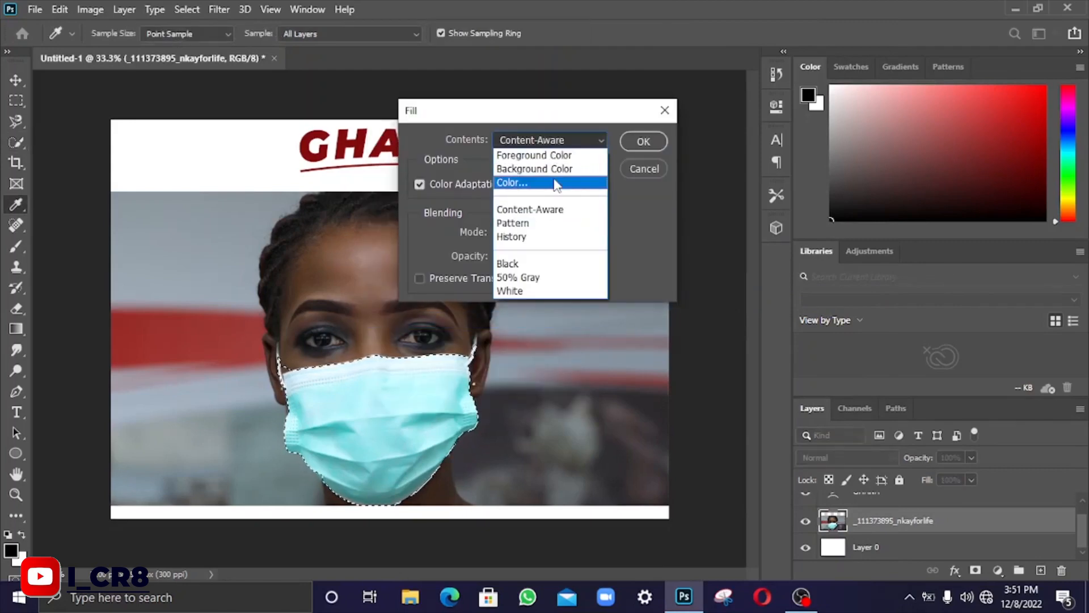
left_click(554, 179)
mouse_move(781, 338)
left_mouse_down()
mouse_move(797, 348)
mouse_move(833, 261)
mouse_move(876, 227)
left_mouse_up()
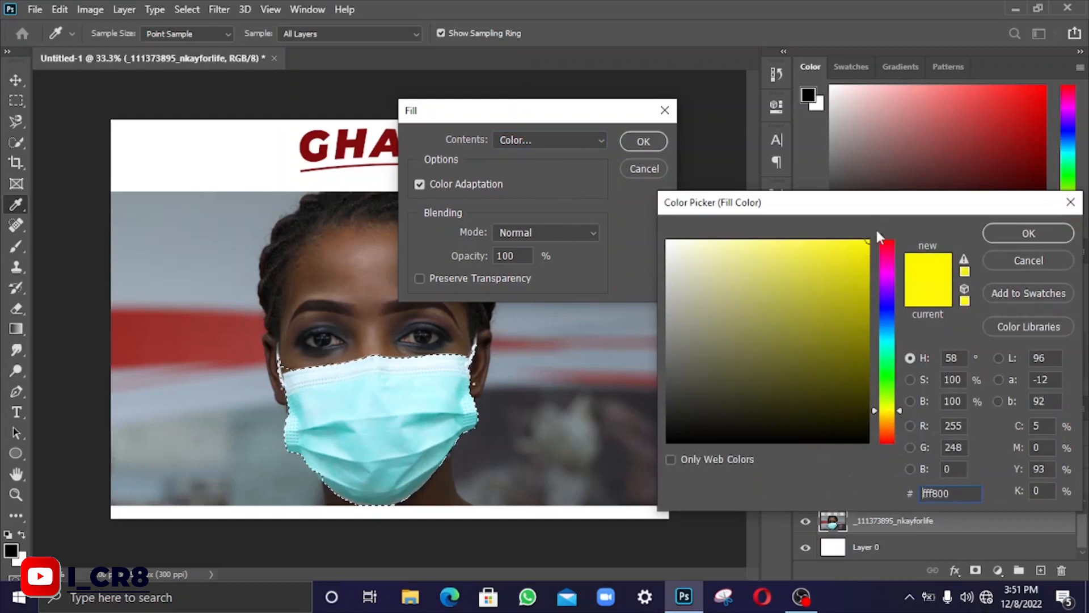
left_click(1000, 227)
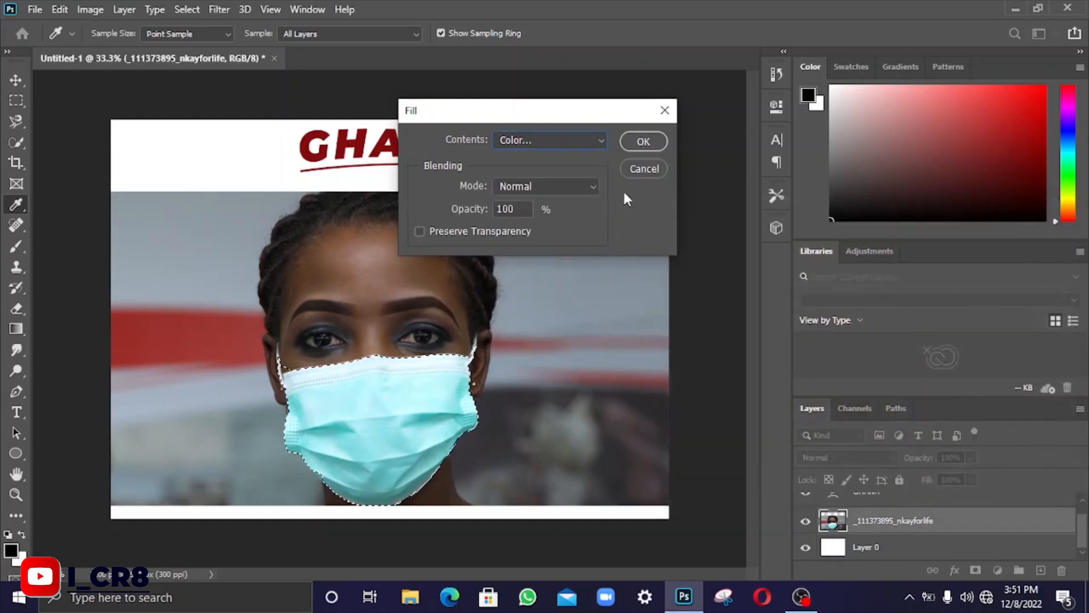
left_click(643, 141)
key("w")
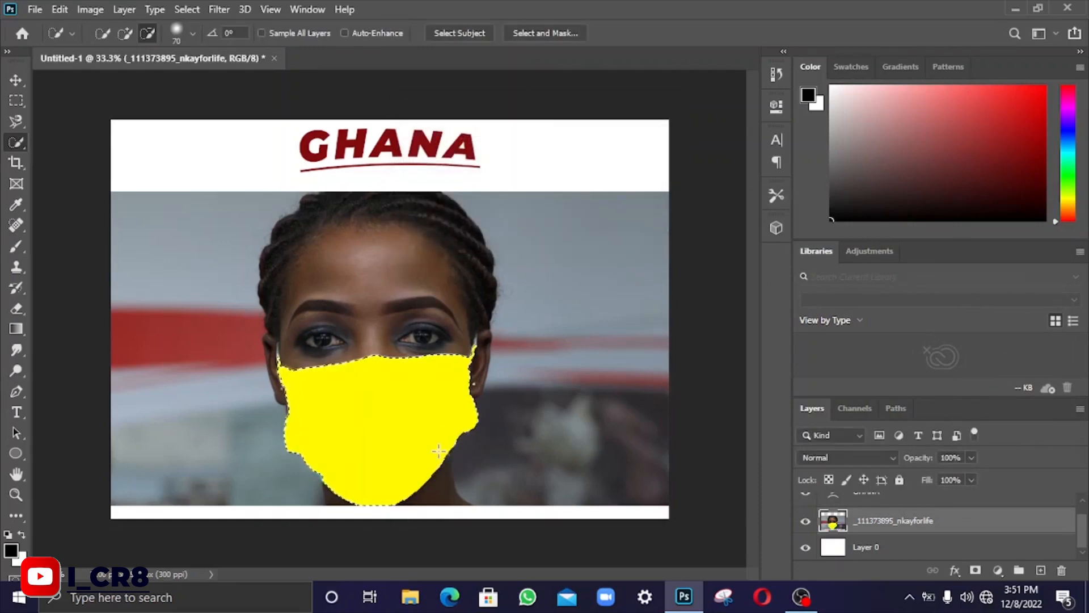
key("s")
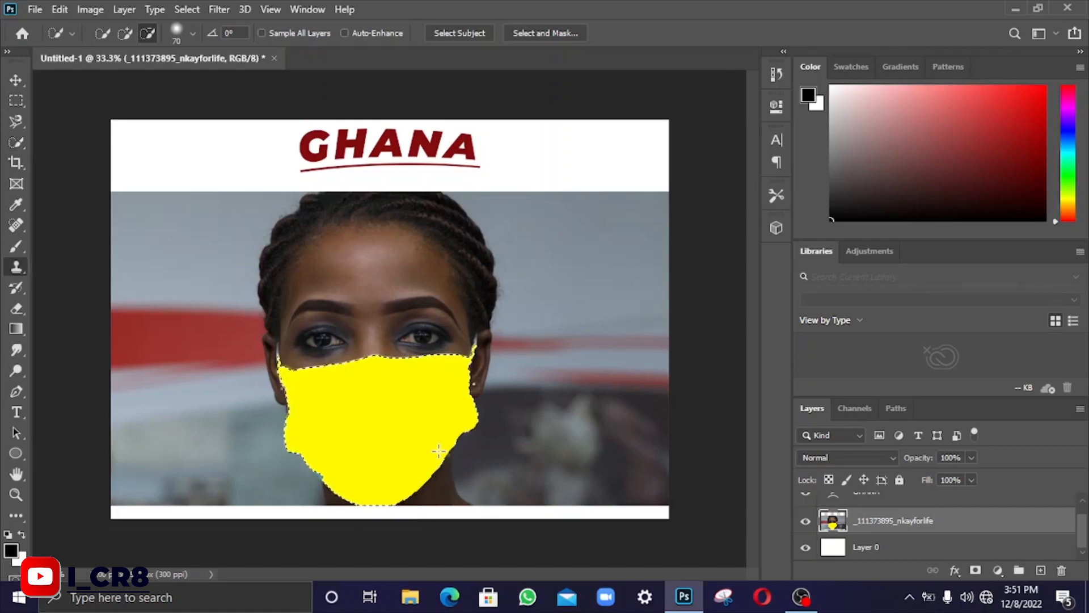
key("ctrl+d")
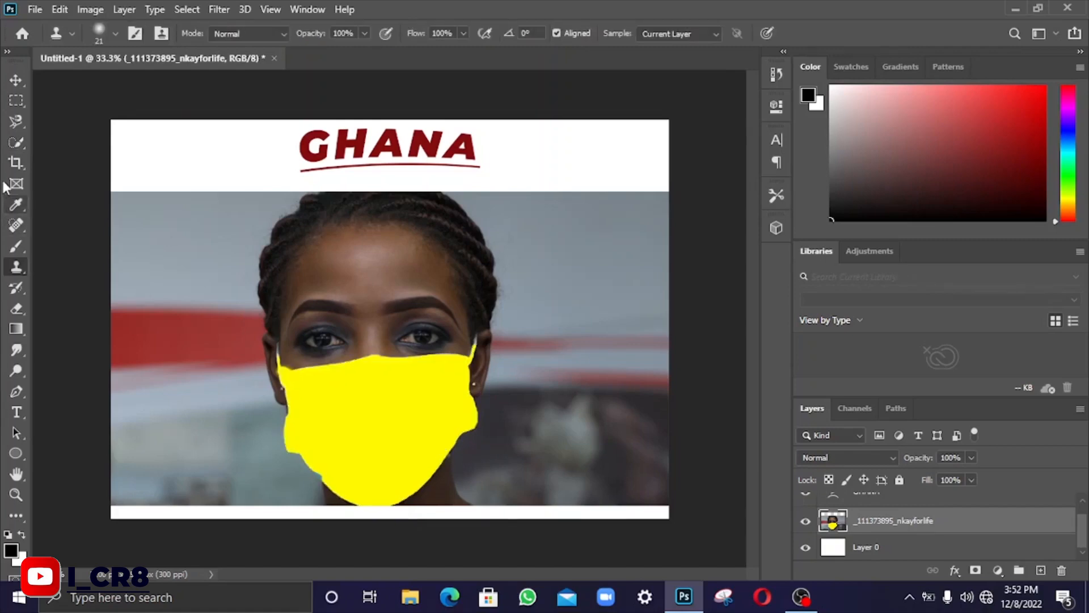
Select the woman's head with the Object Selection tool, drawing a rectangle around her in the photo.
left_click(16, 142)
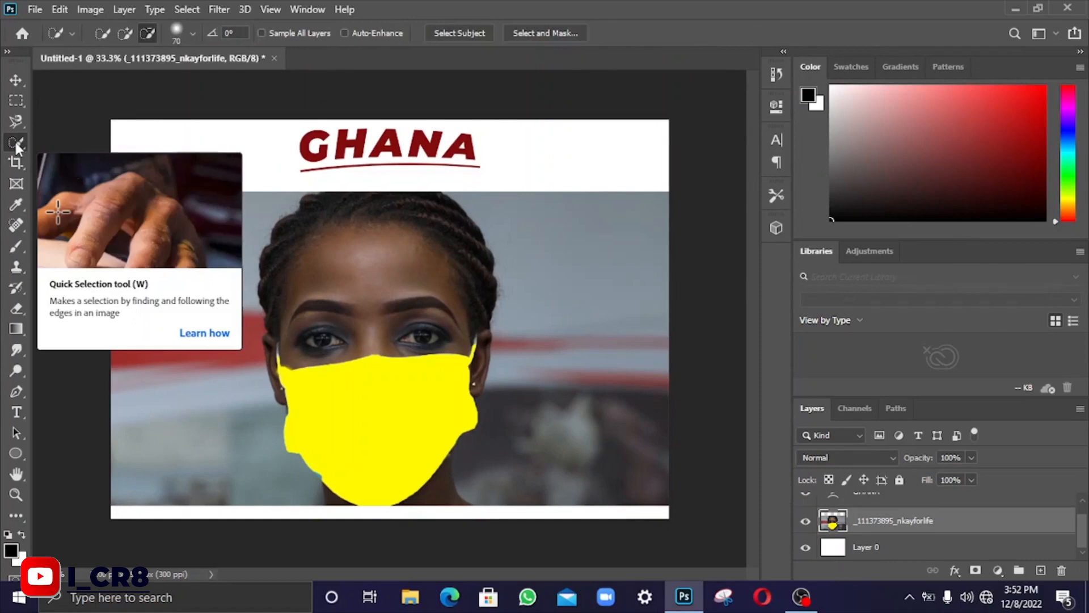
right_click(17, 143)
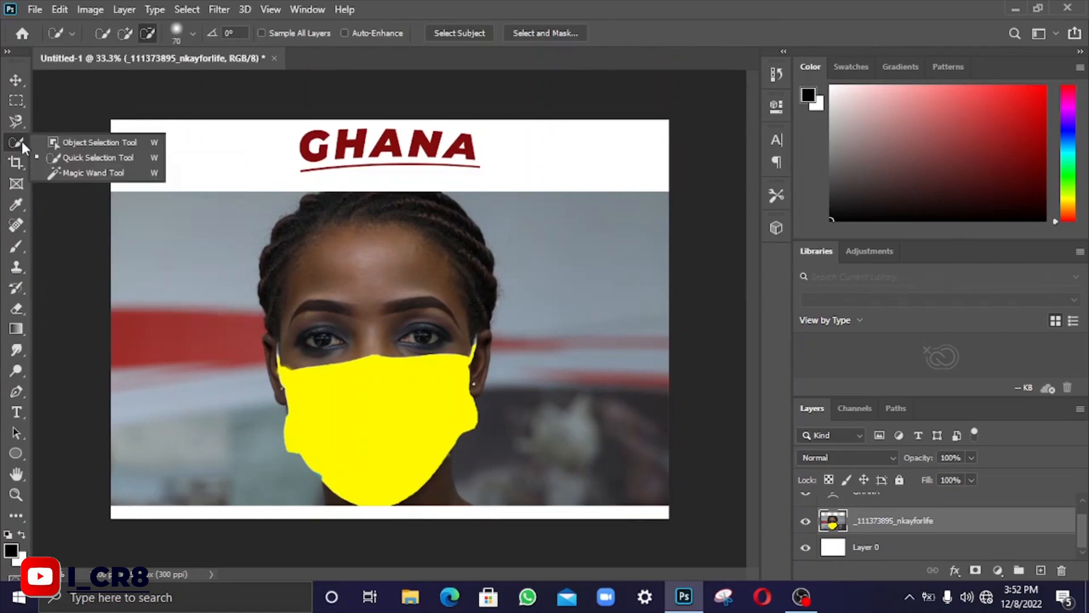
left_click(111, 142)
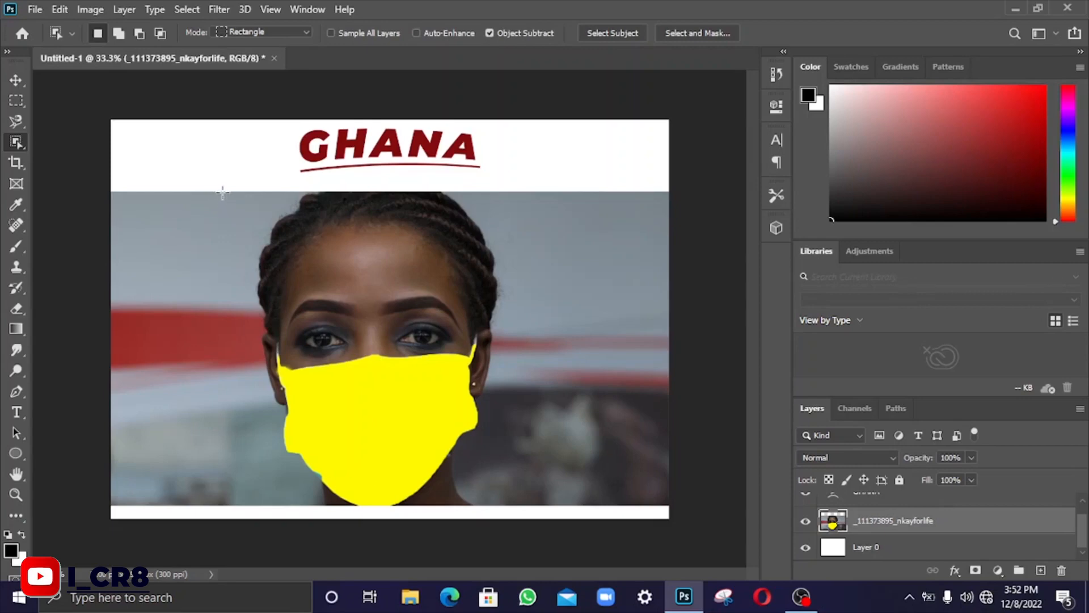
left_click_drag(220, 193, 574, 525)
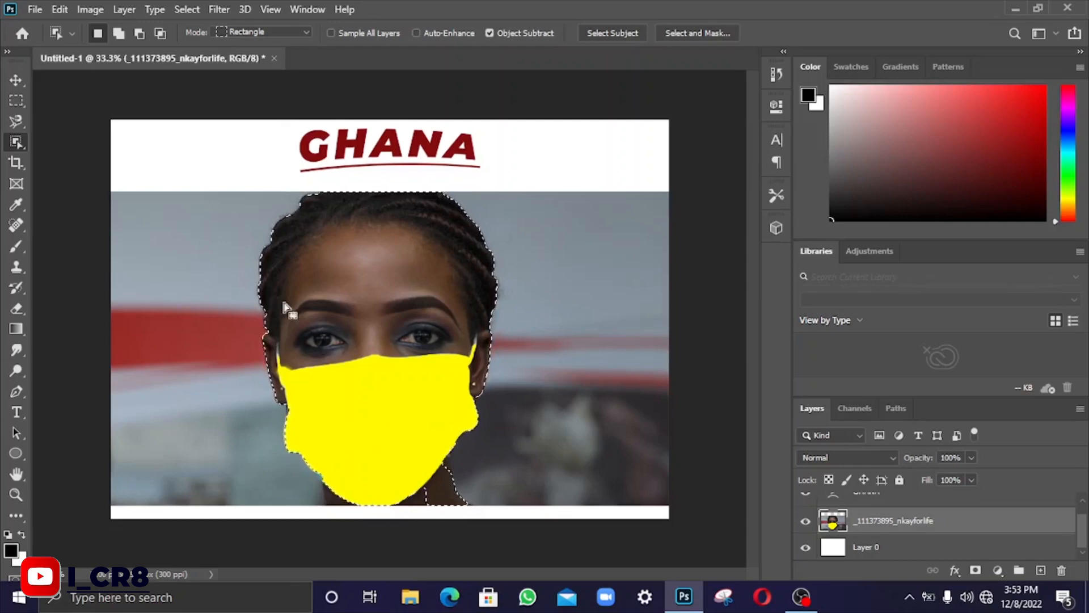
Add the missing neck areas to the selection with the Quick Selection tool, undoing the stray addition of the white strip.
right_click(17, 142)
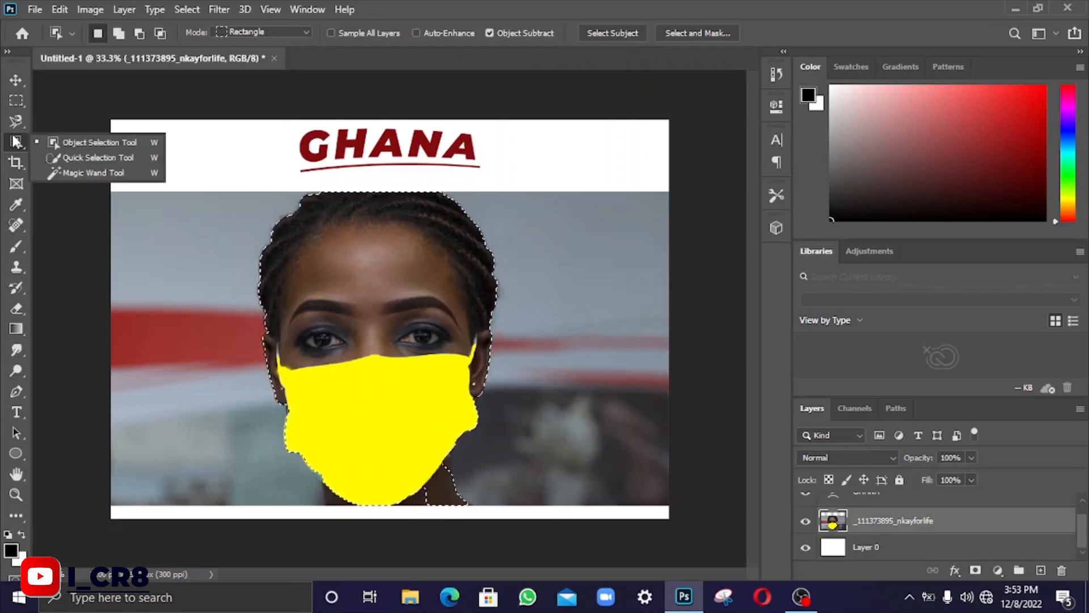
left_click(60, 160)
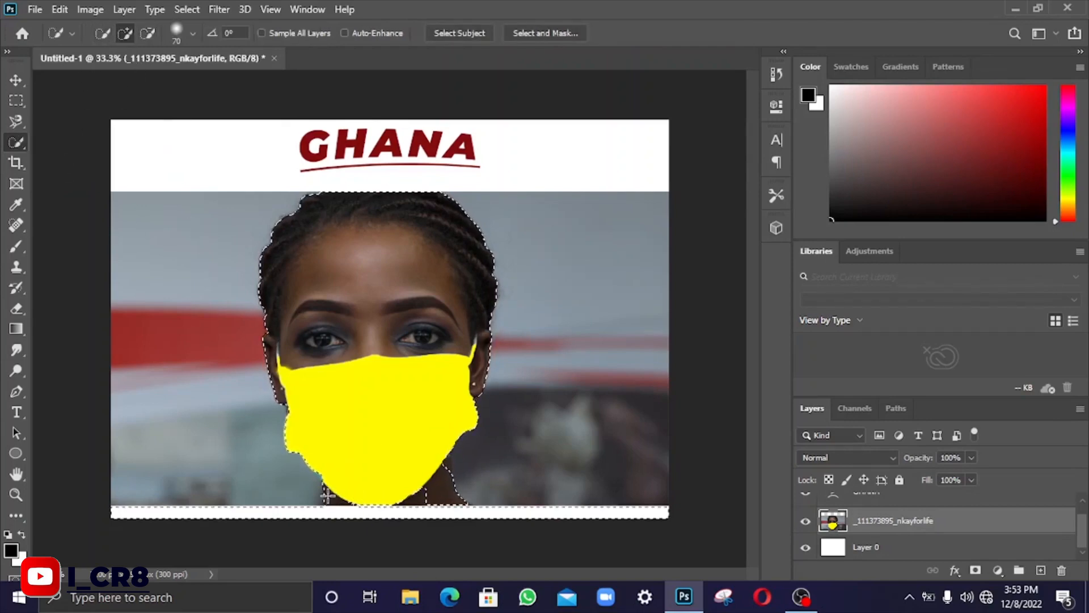
left_click(413, 508)
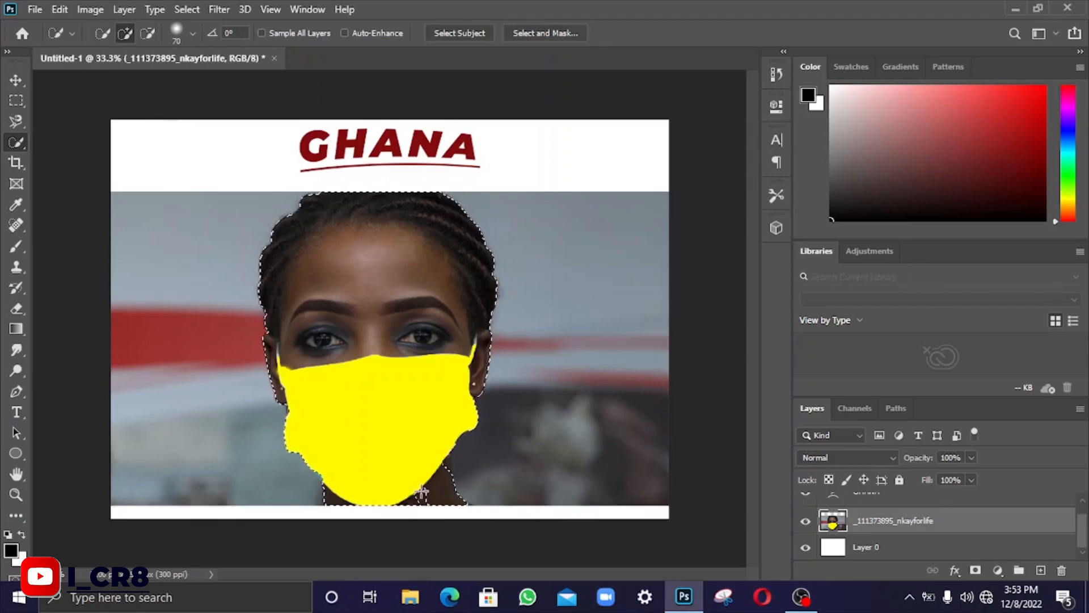
key("ctrl+z")
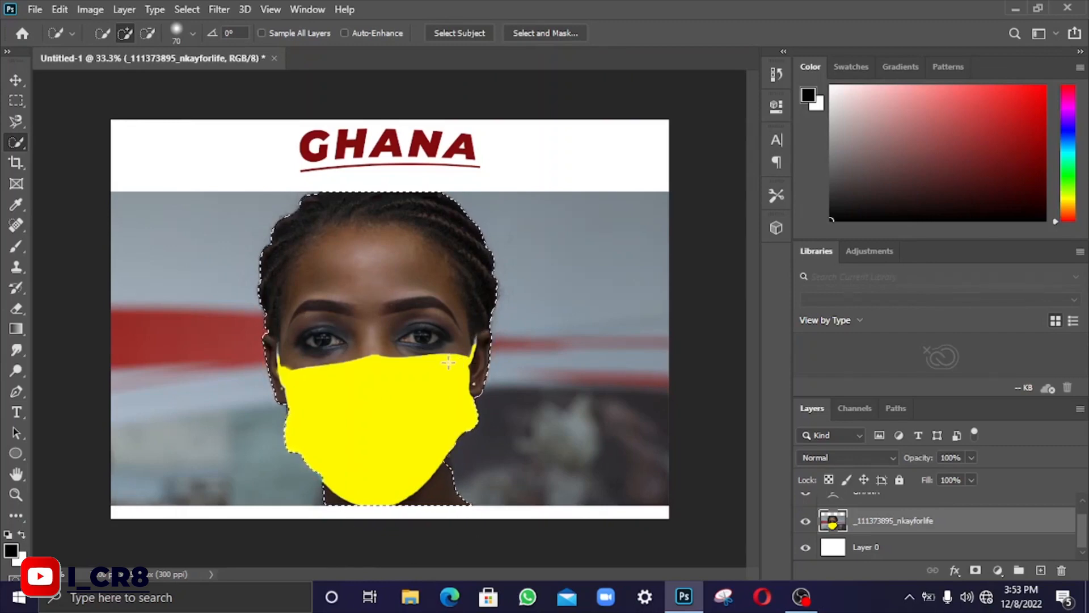
Clear the selection and use the Magic Wand to select, one after another, both grey background areas, the red stripe and the yellow mask.
right_click(17, 145)
left_click(54, 169)
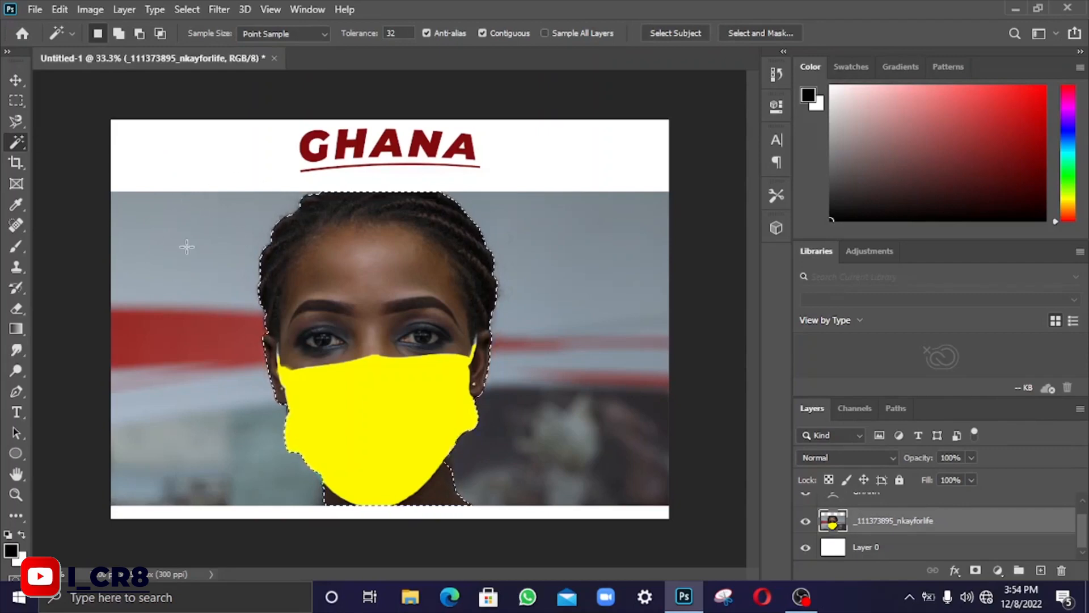
key("ctrl+d")
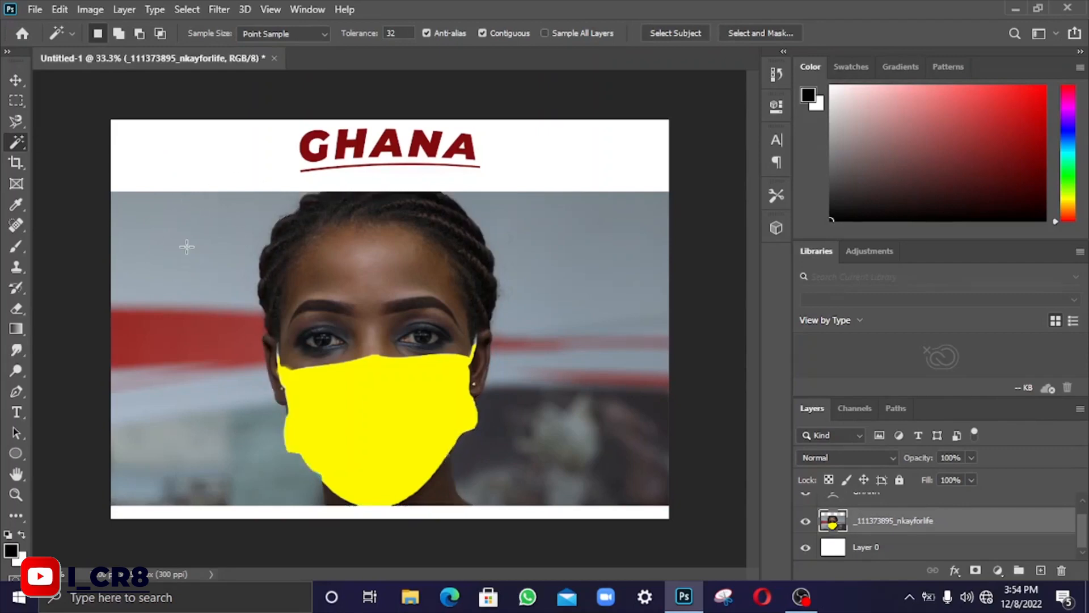
left_click(177, 209)
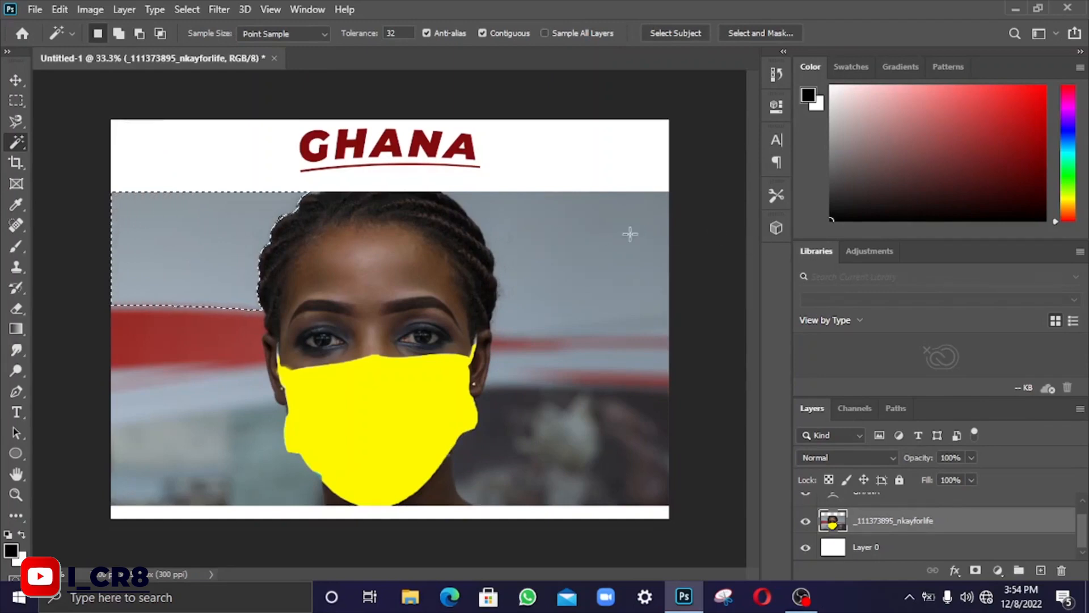
left_click(545, 233)
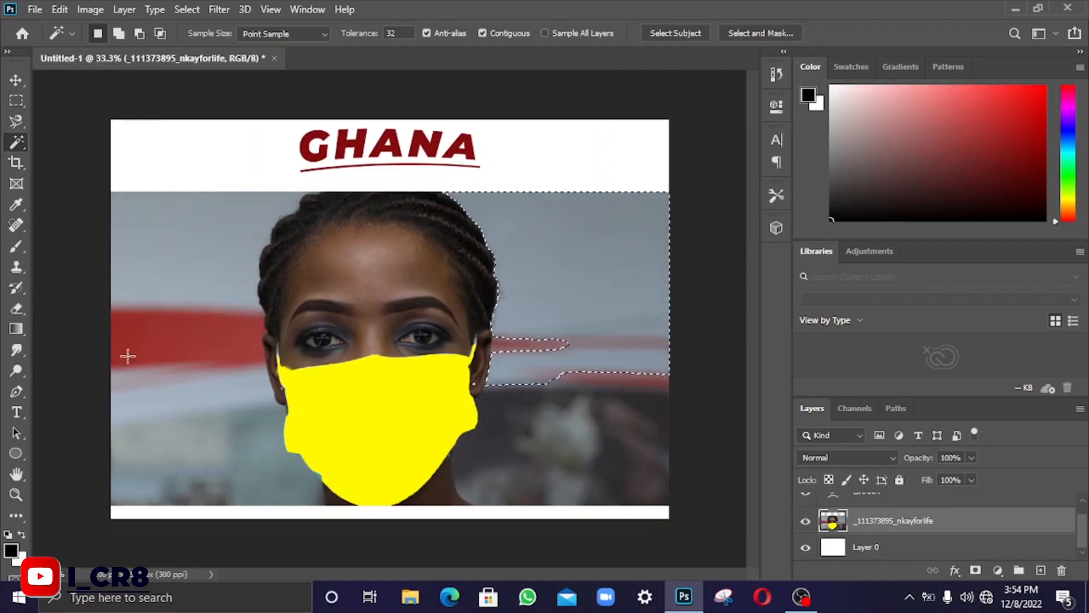
left_click(178, 355)
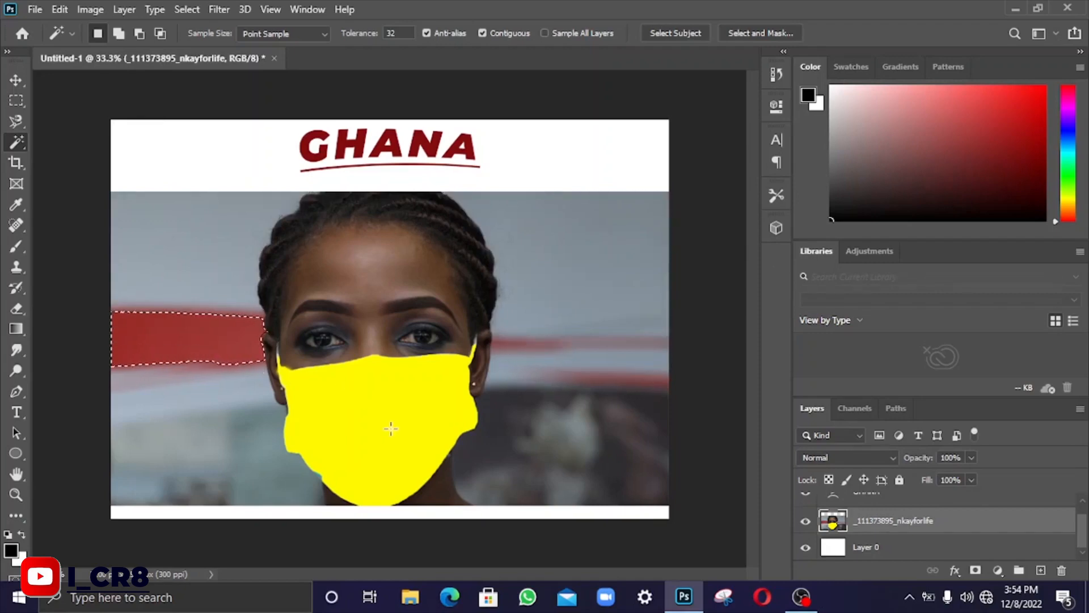
left_click(316, 433)
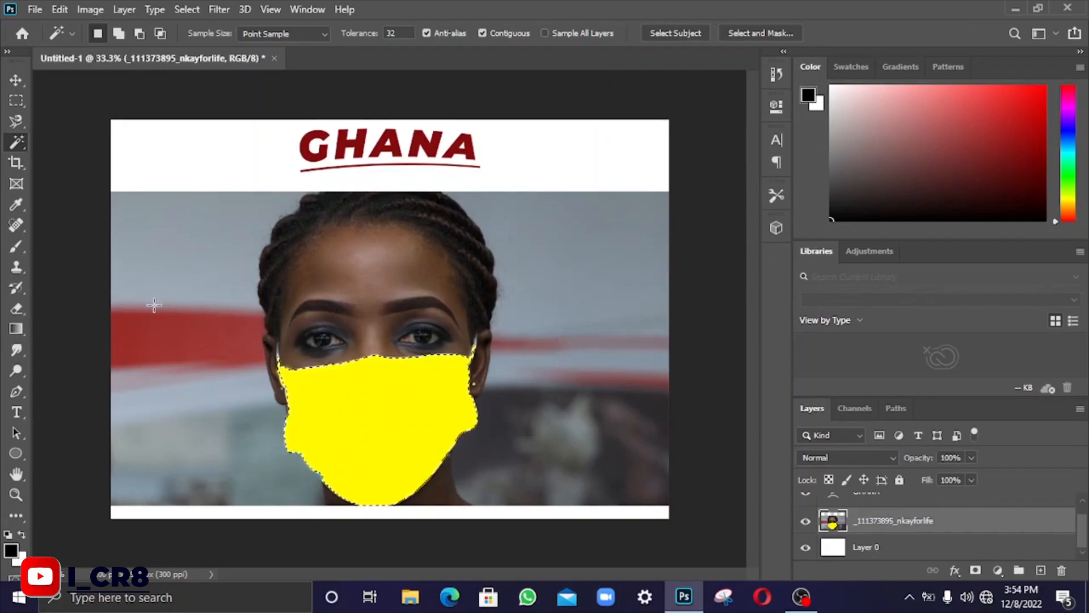
right_click(17, 143)
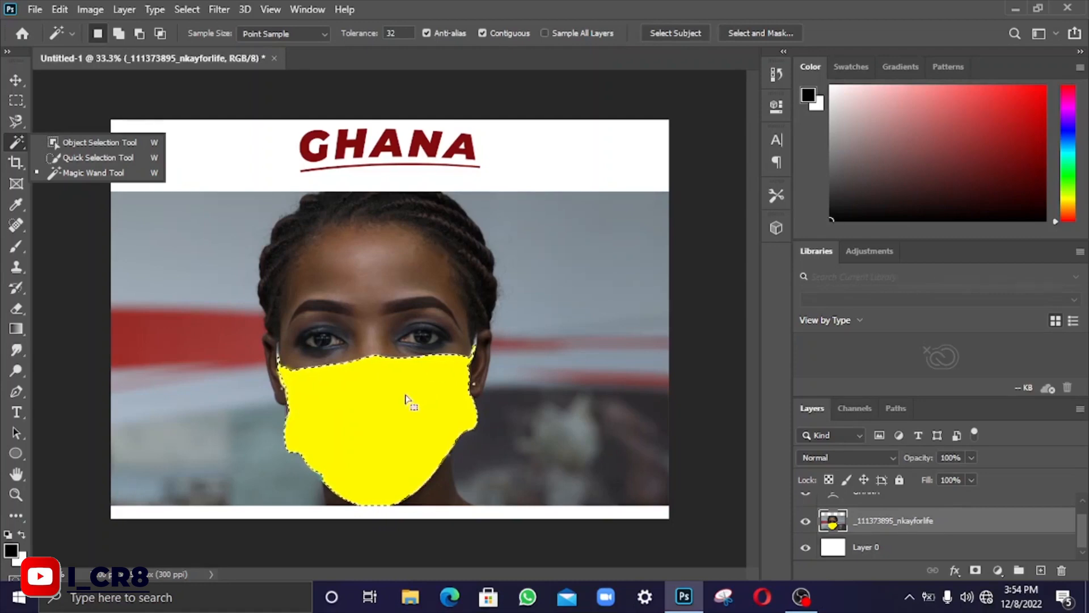
Activate the Brush tool and set the foreground colour to blue #067cc7.
left_click(12, 246)
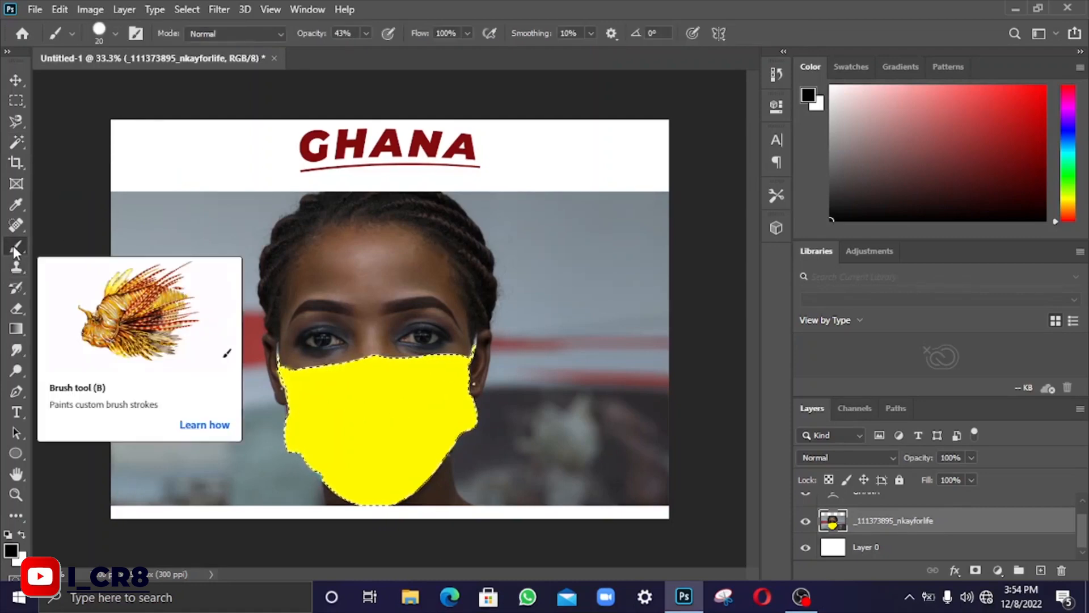
right_click(12, 247)
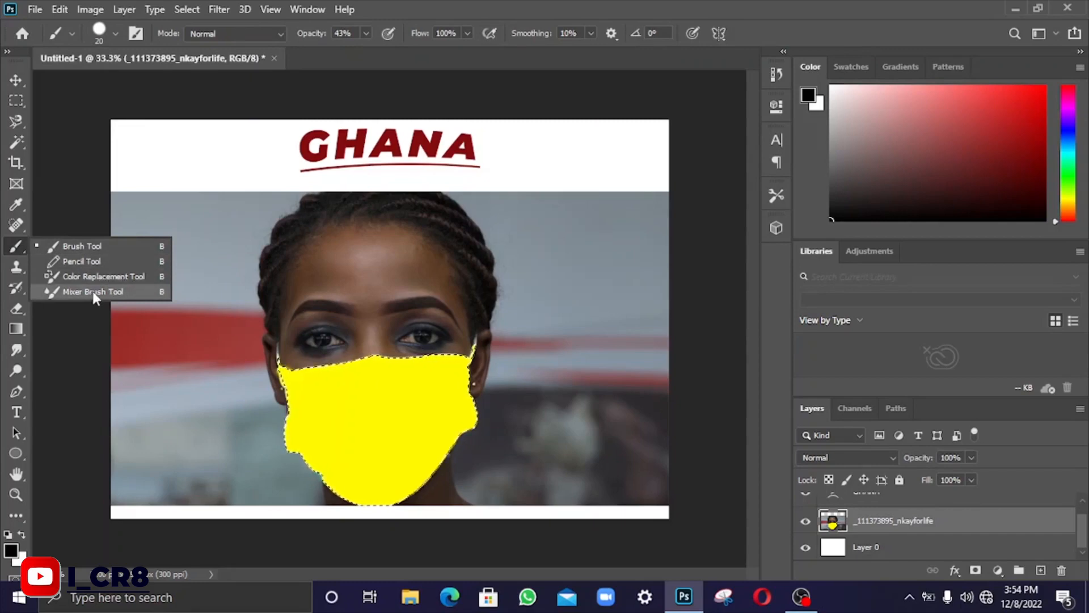
left_click(102, 242)
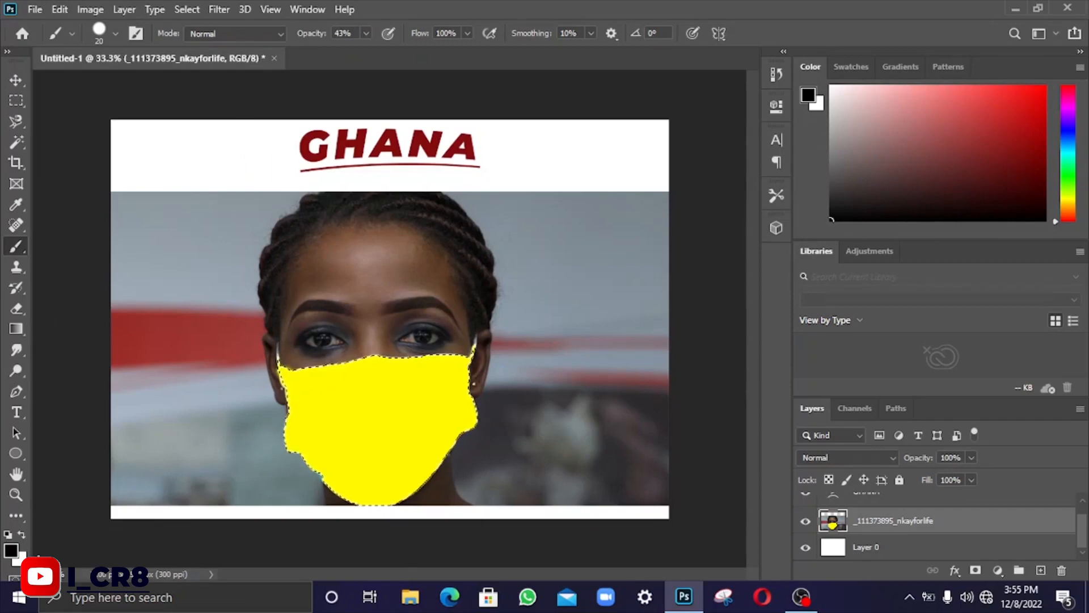
left_click(22, 535)
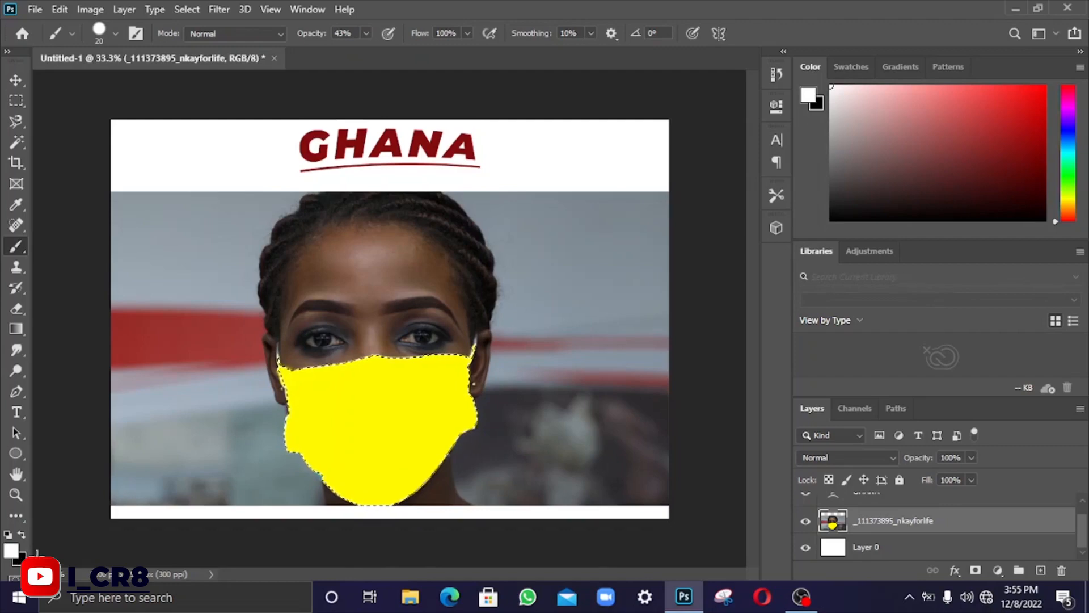
left_click(12, 555)
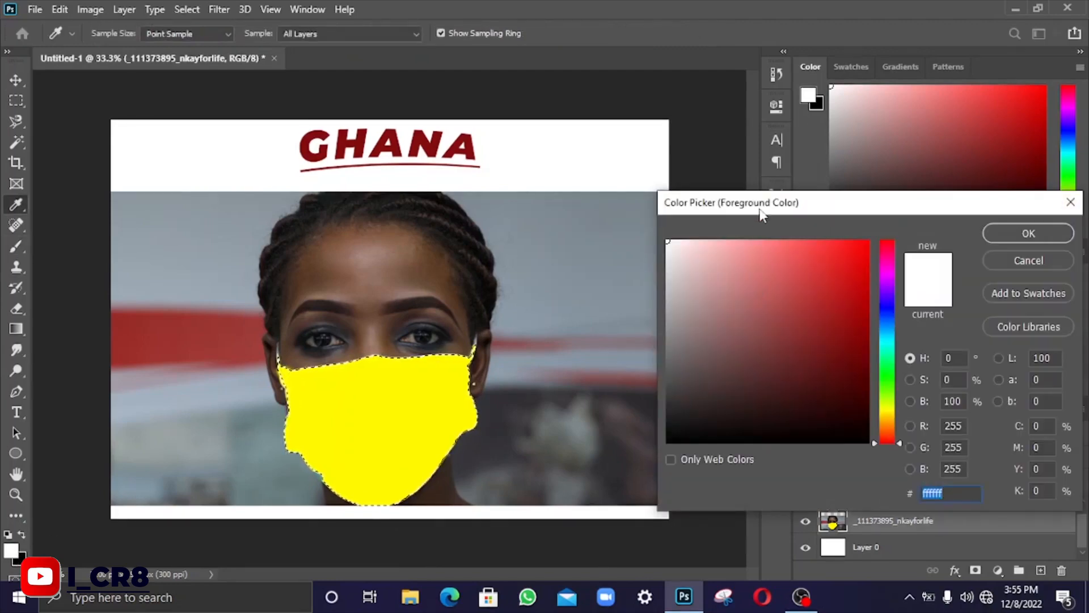
mouse_move(715, 292)
left_mouse_down()
mouse_move(839, 250)
mouse_move(866, 357)
mouse_move(867, 332)
mouse_move(831, 284)
mouse_move(863, 284)
left_mouse_up()
left_click(888, 328)
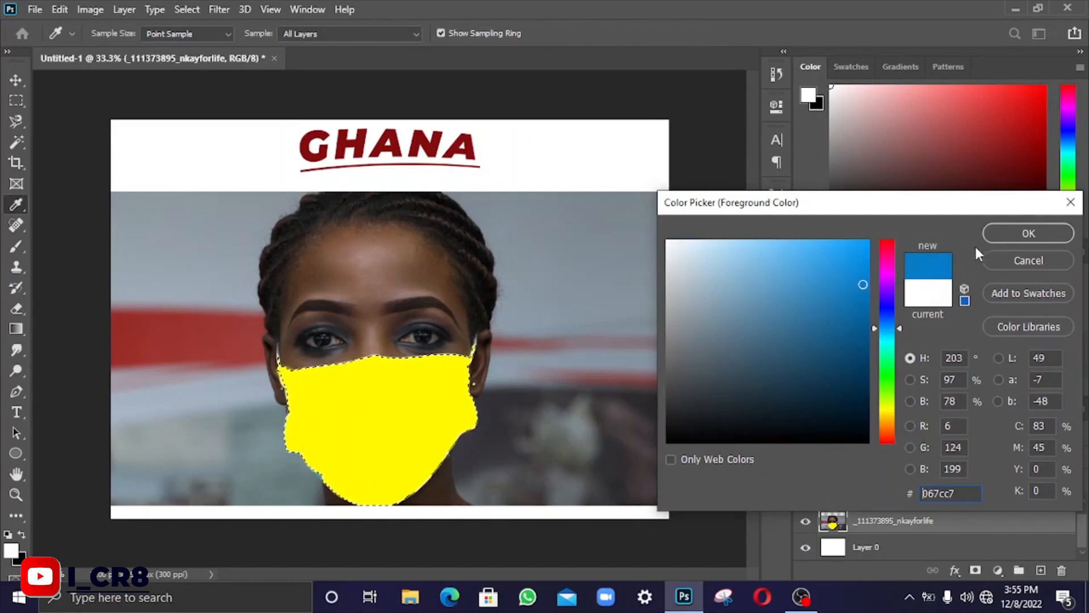
left_click(1014, 236)
key("b")
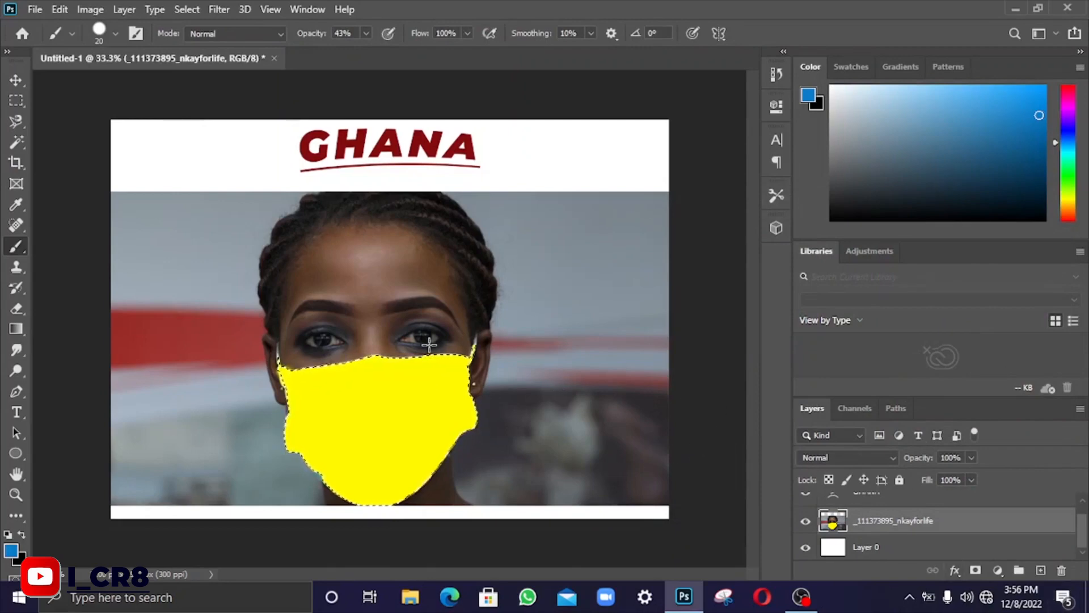
On a new layer with nothing selected, paint thin blue freehand loops over the woman's hair, forehead and nose with the 20 px brush.
left_click(1041, 570)
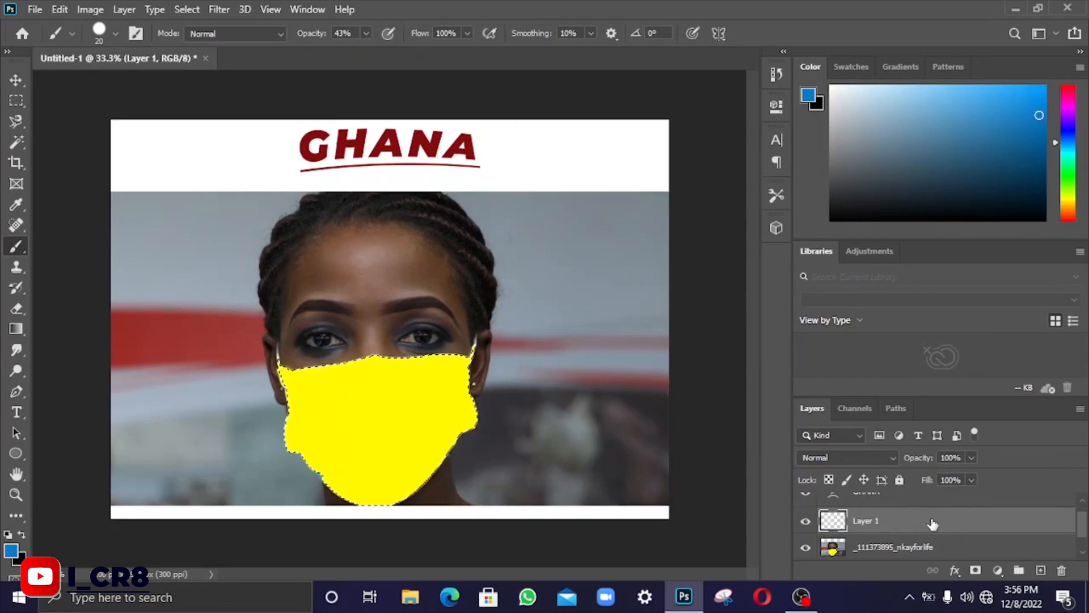
key("ctrl+d")
key("ctrl+a")
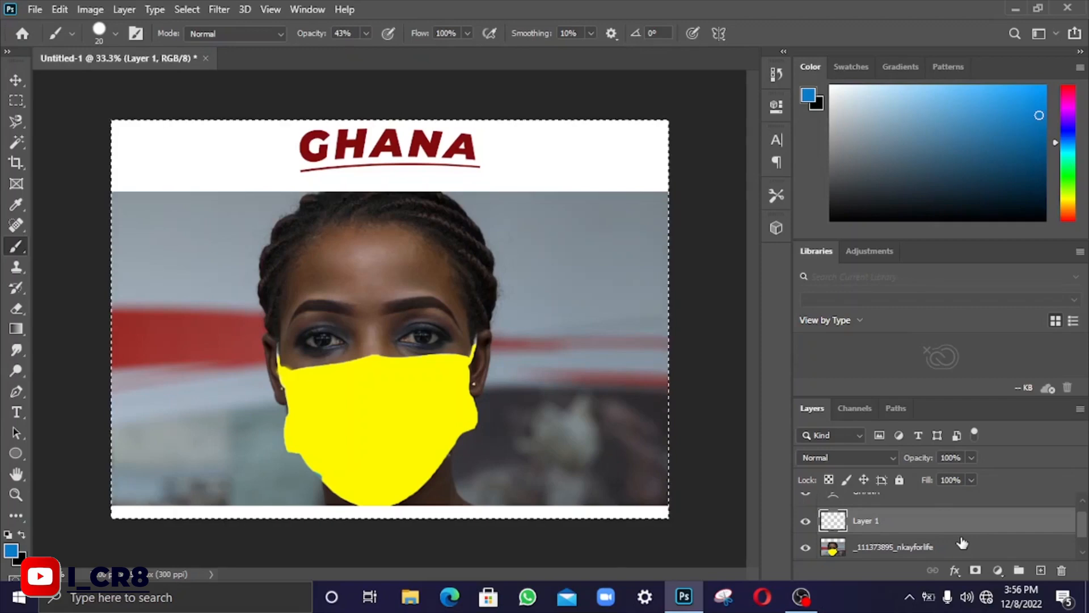
key("ctrl+d")
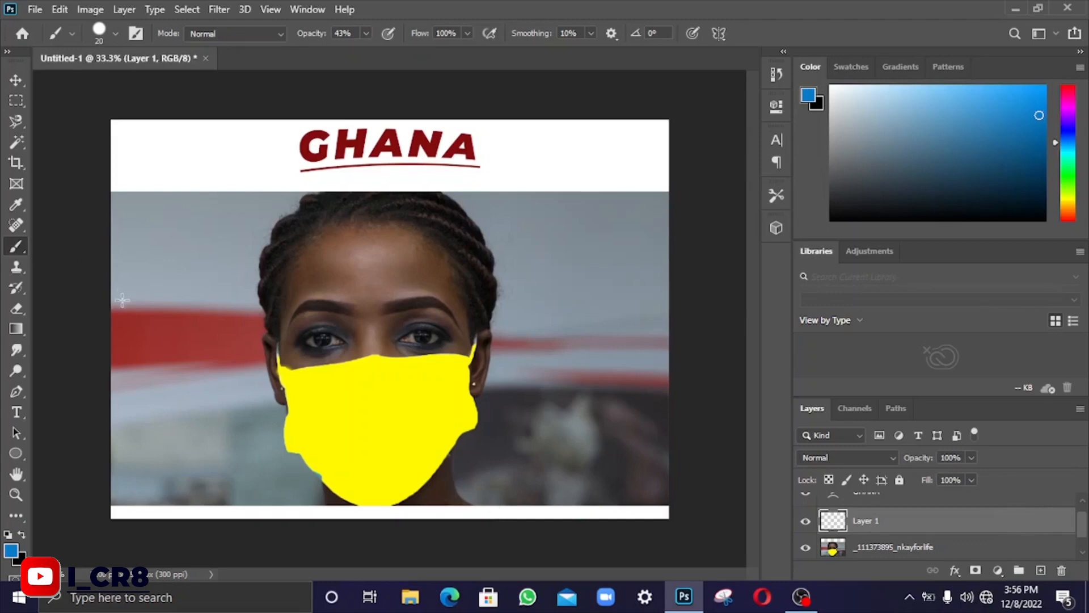
mouse_move(214, 223)
left_mouse_down()
mouse_move(232, 275)
mouse_move(294, 269)
mouse_move(343, 238)
left_mouse_up()
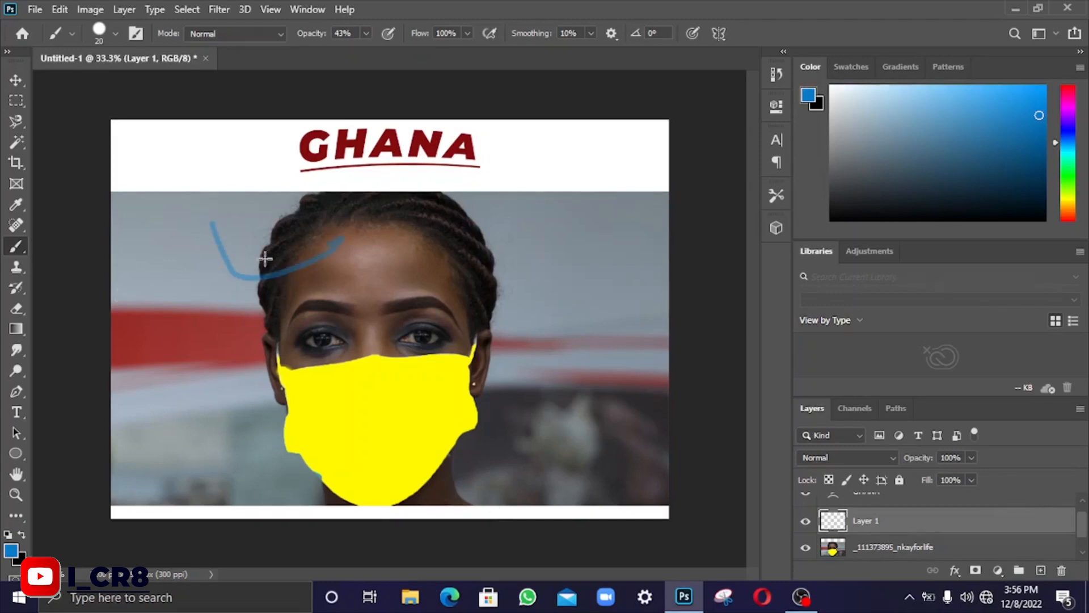
mouse_move(265, 259)
left_mouse_down()
mouse_move(331, 232)
mouse_move(384, 256)
mouse_move(390, 219)
mouse_move(366, 234)
mouse_move(404, 276)
mouse_move(395, 303)
mouse_move(340, 297)
mouse_move(334, 314)
mouse_move(356, 331)
mouse_move(385, 317)
mouse_move(396, 344)
mouse_move(365, 348)
left_mouse_up()
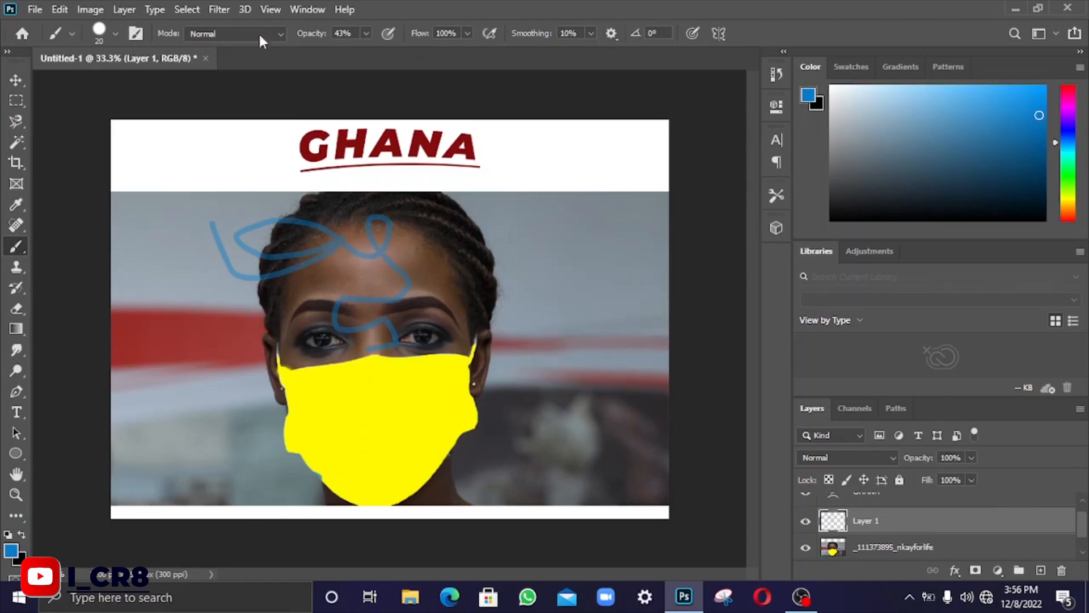
Set the Hard Round brush to a size of 94 px and 100% hardness.
left_click(116, 33)
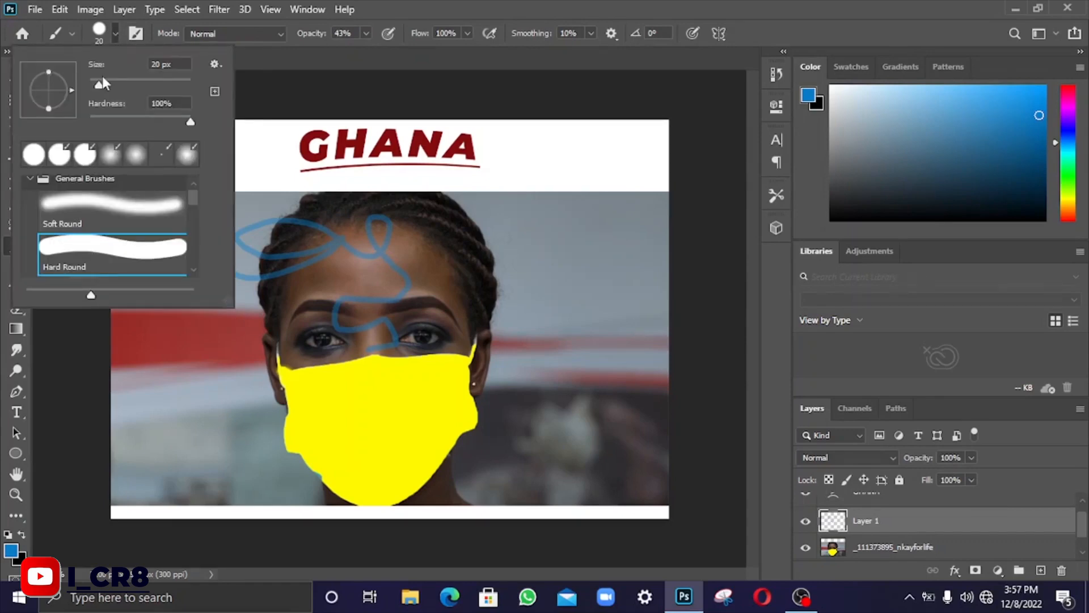
left_click_drag(98, 83, 138, 86)
left_click(190, 124)
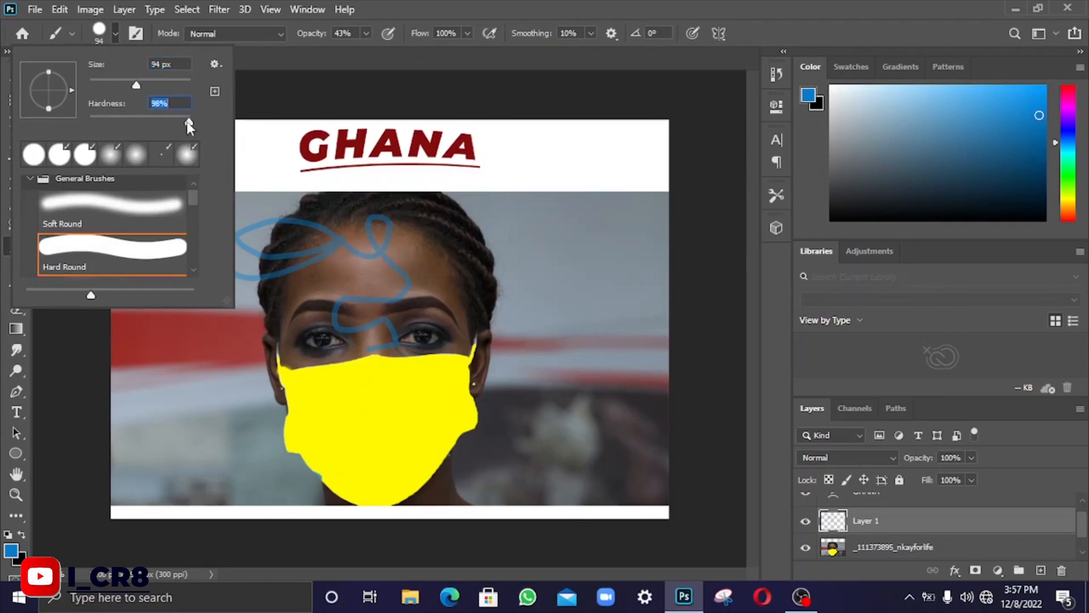
left_click_drag(195, 121, 217, 130)
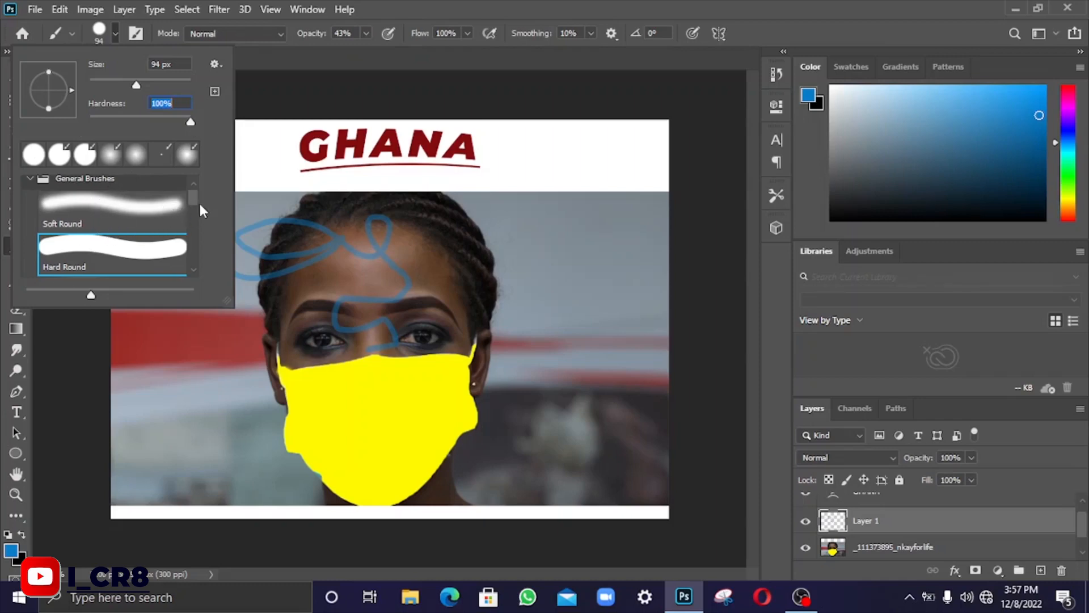
Choose Kyle's Ultimate Pastel Palooza from the Dry Media Brushes and paint two textured strokes over the woman's hair.
left_click_drag(194, 198, 192, 263)
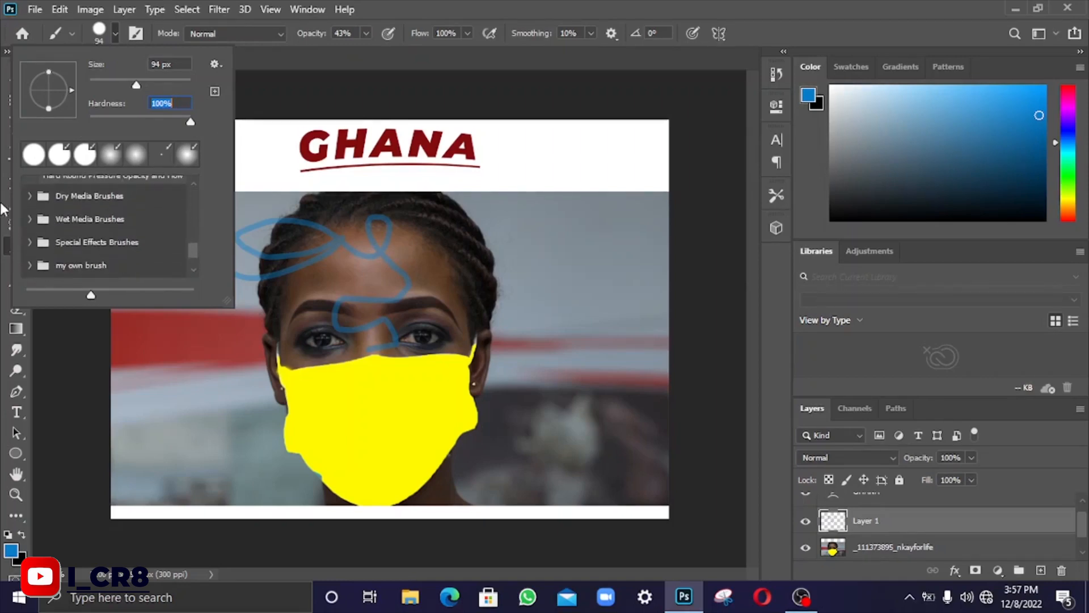
left_click(30, 195)
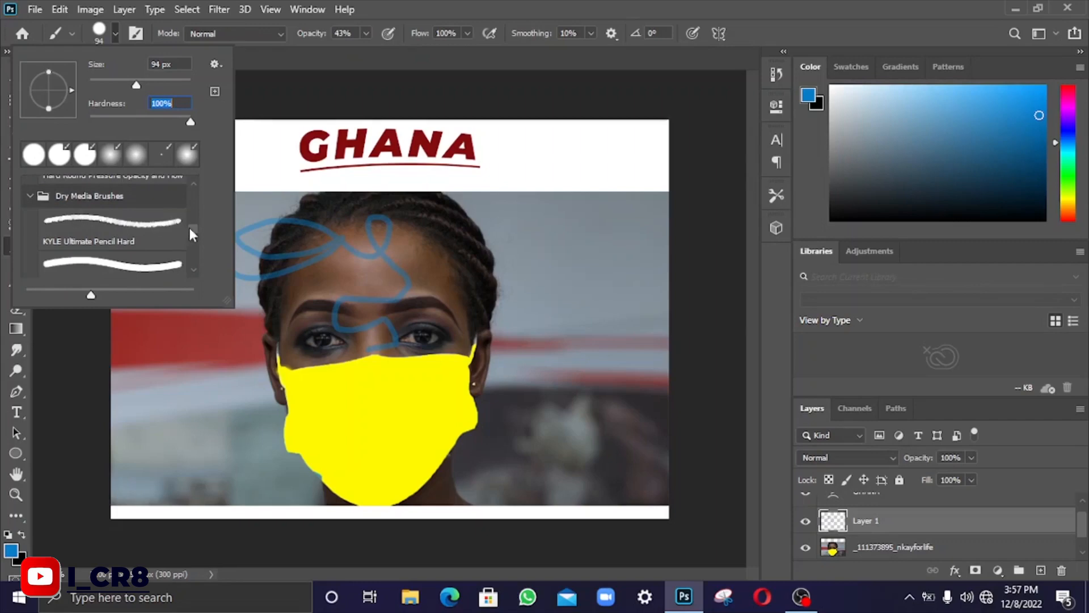
left_click_drag(193, 227, 188, 250)
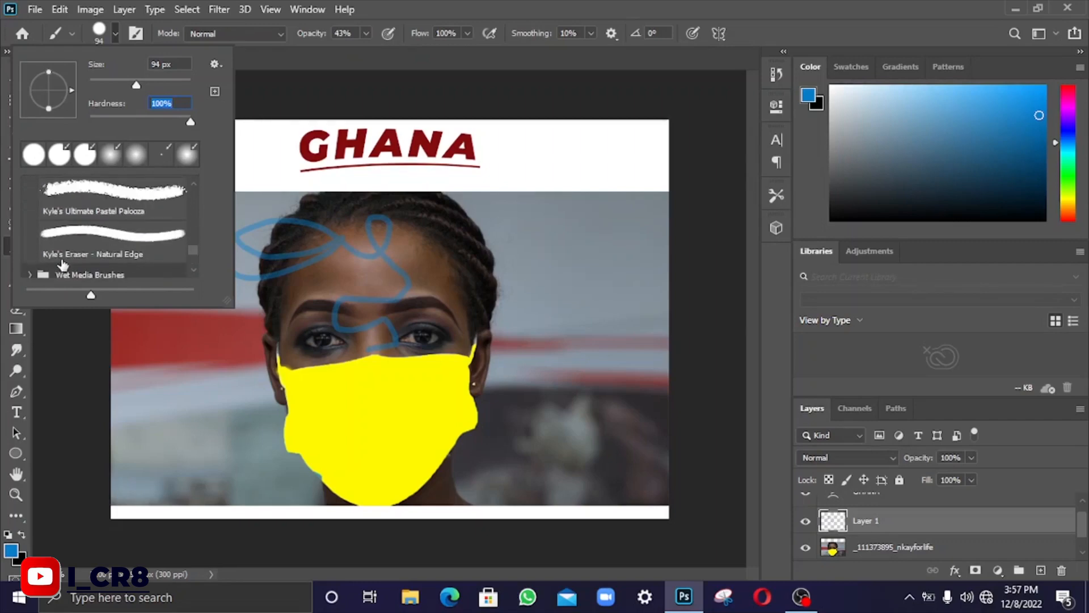
left_click(98, 199)
mouse_move(441, 229)
left_mouse_down()
mouse_move(482, 263)
mouse_move(520, 261)
left_mouse_up()
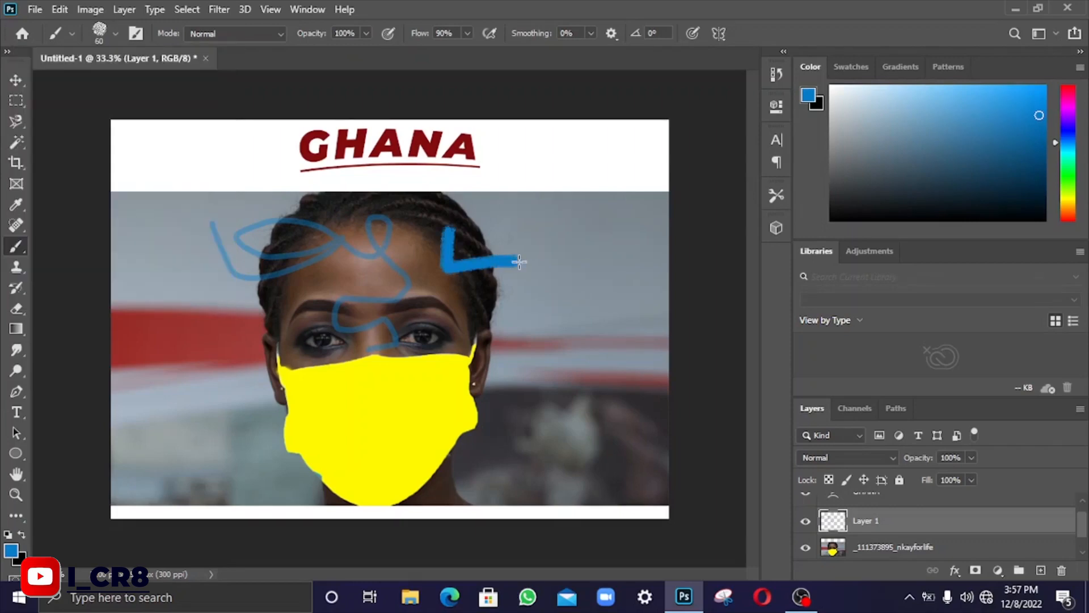
left_click_drag(389, 224, 482, 198)
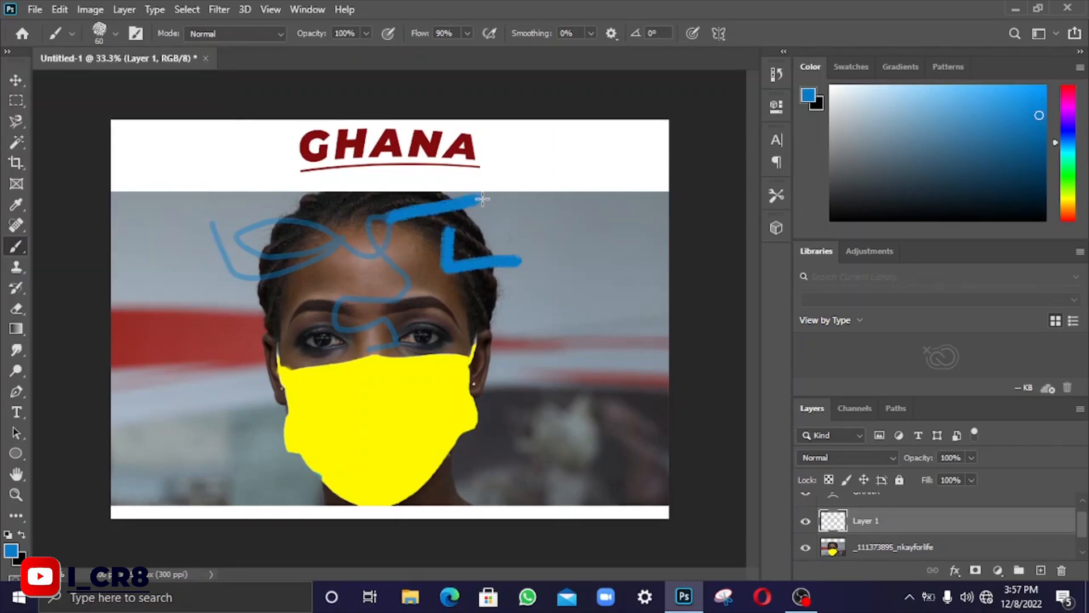
Switch to the Soft Round brush and paint a V-shaped stroke on the grey background beside the woman's head.
left_click(114, 34)
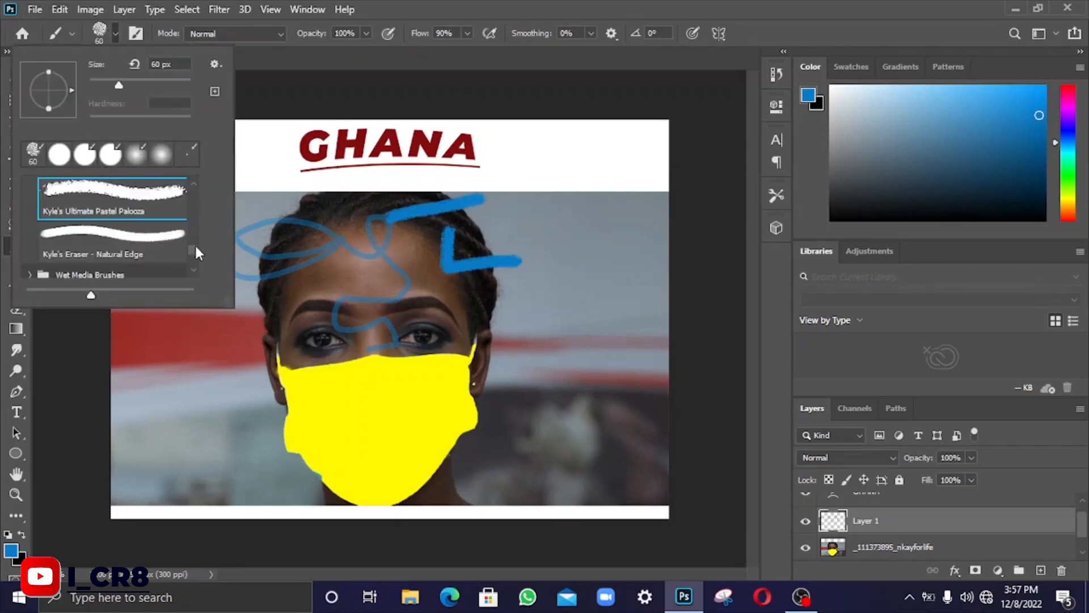
left_click_drag(195, 243, 209, 182)
left_click(167, 193)
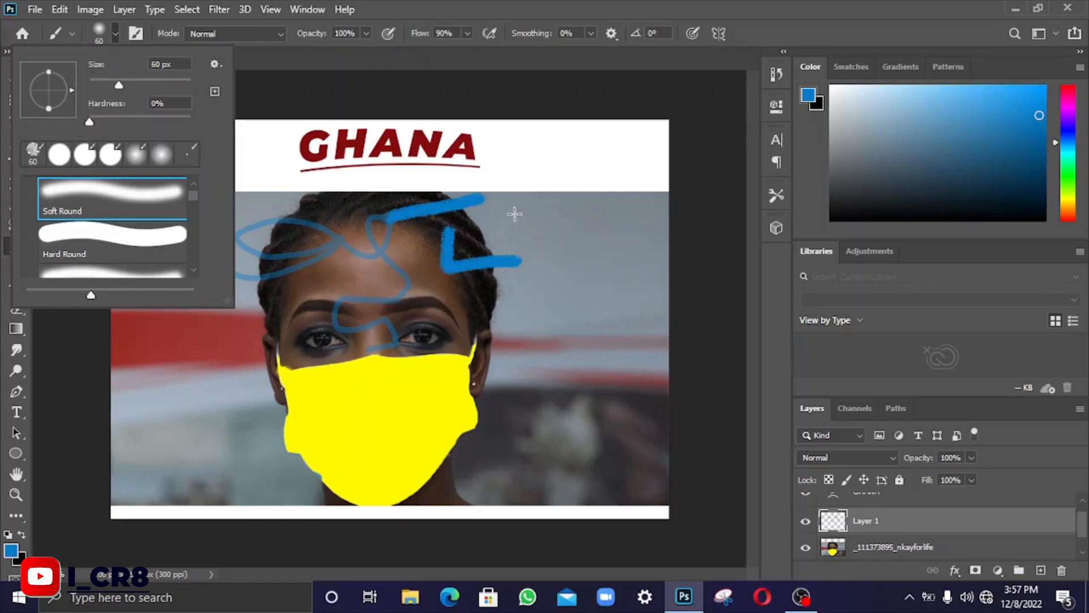
left_click_drag(515, 214, 559, 260)
left_click_drag(609, 312, 583, 231)
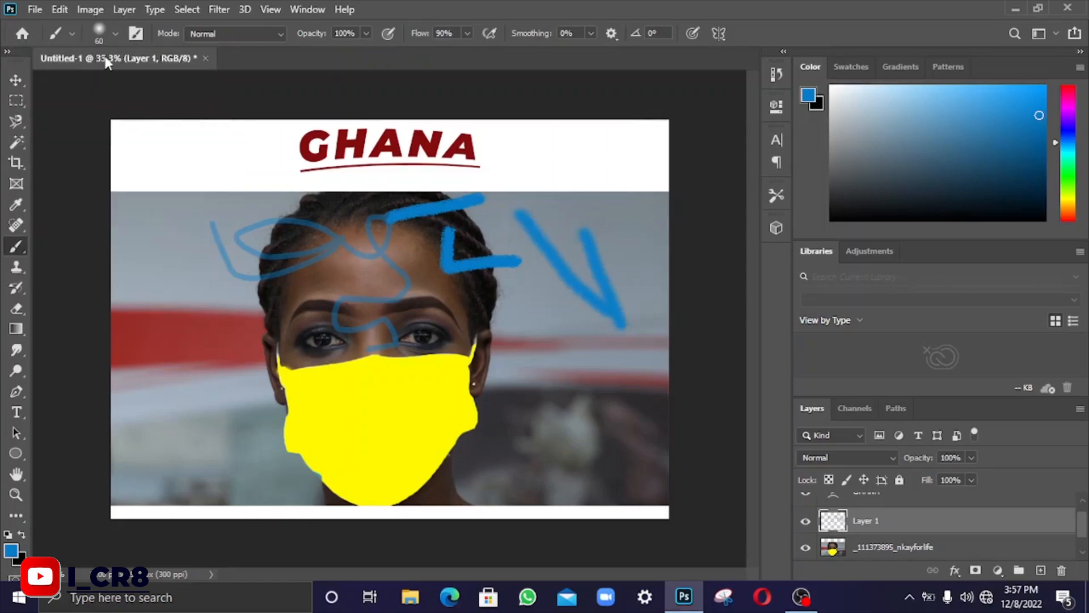
Switch to the Hard Round brush and paint a U-shaped stroke below the V-shaped one.
left_click(114, 34)
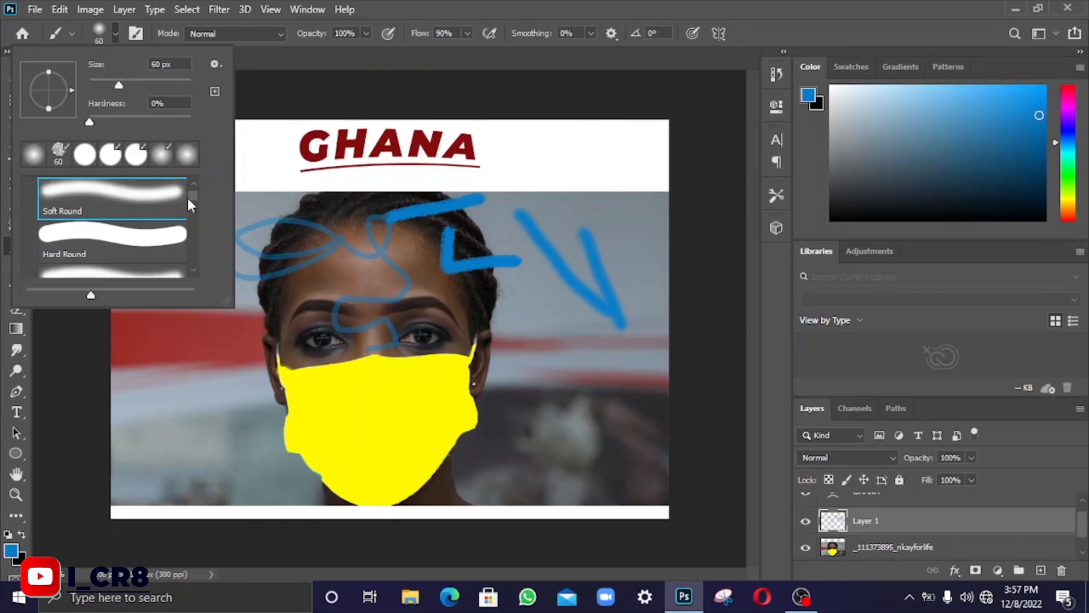
left_click(169, 228)
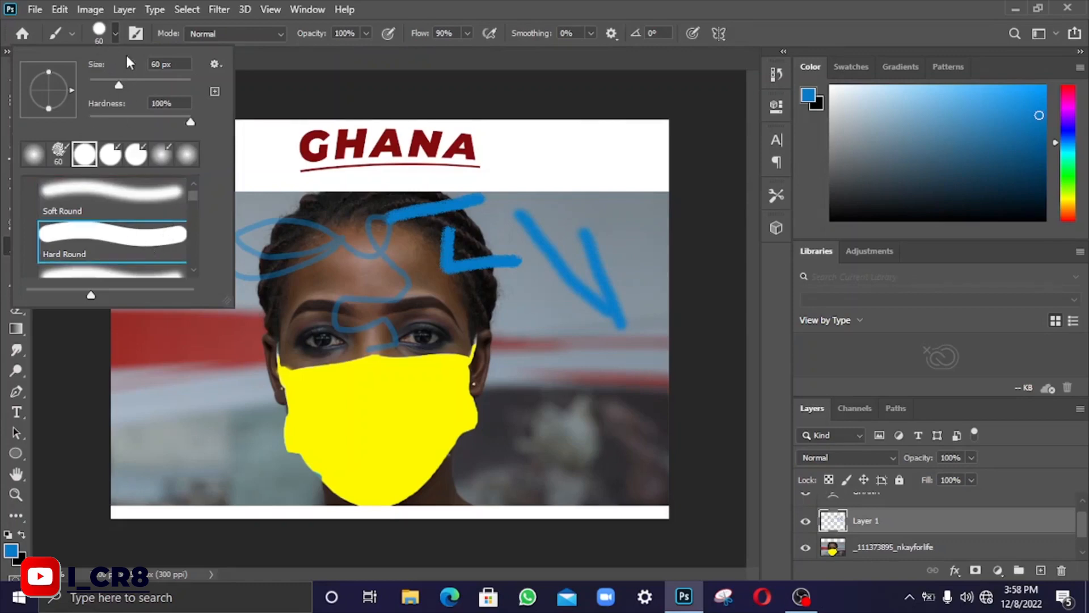
left_click(564, 377)
mouse_move(629, 376)
left_mouse_down()
mouse_move(576, 389)
mouse_move(567, 311)
left_mouse_up()
Enlarge the Hard Round brush to 183 px and paint thick blue strokes across the woman's face and hair.
left_click(116, 32)
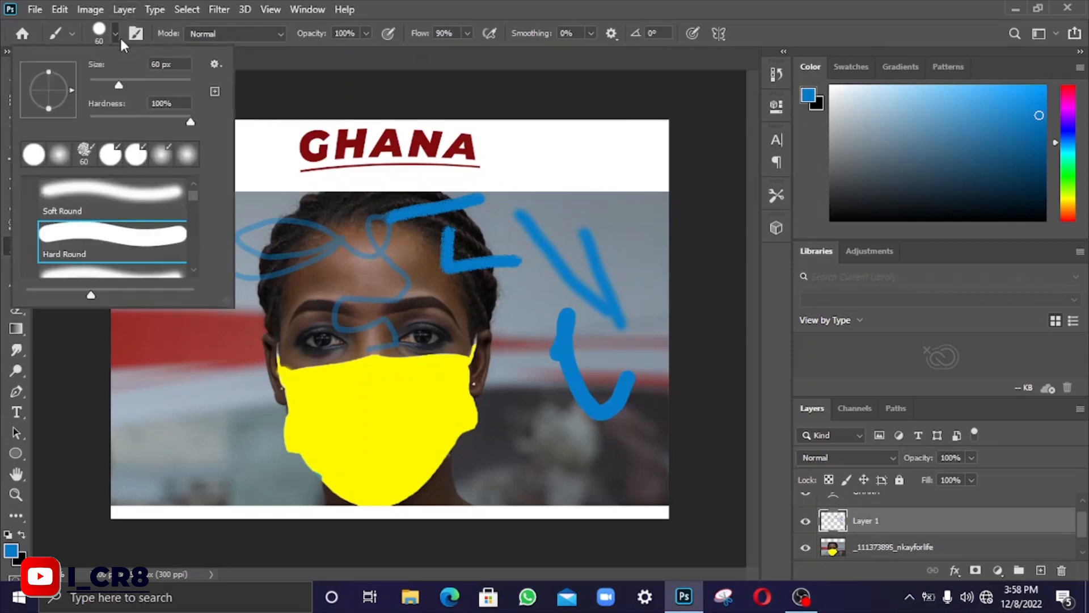
left_click_drag(122, 83, 161, 82)
left_click(361, 291)
mouse_move(361, 291)
left_mouse_down()
mouse_move(414, 256)
mouse_move(490, 338)
mouse_move(600, 305)
mouse_move(562, 230)
mouse_move(234, 236)
mouse_move(519, 271)
mouse_move(409, 310)
mouse_move(299, 318)
mouse_move(312, 335)
mouse_move(358, 270)
left_mouse_up()
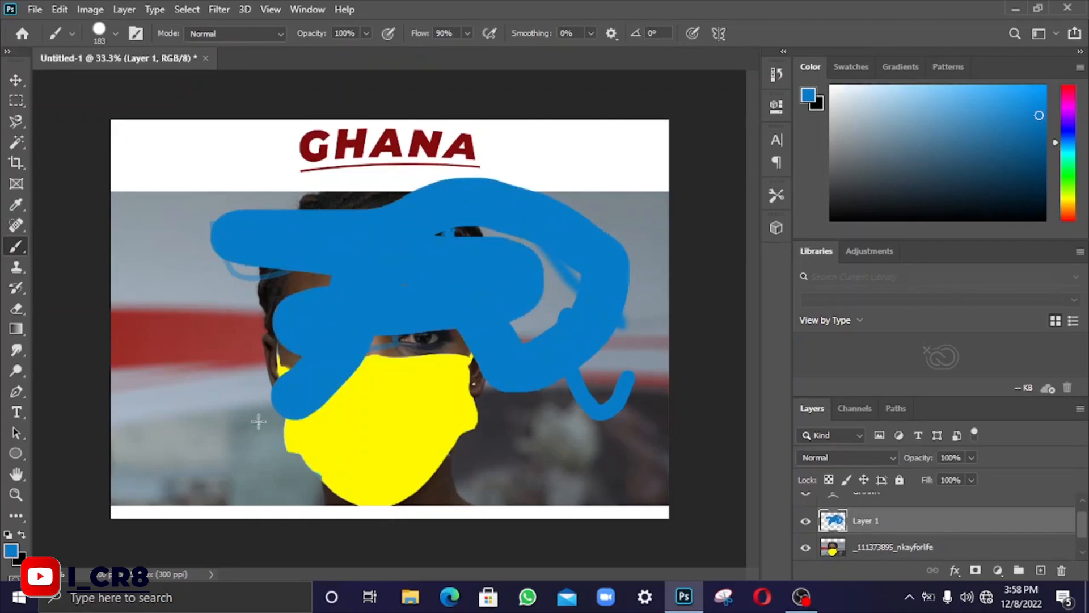
Switch to the Pencil tool and scribble thin 1 px lines on the background at the photo's left side.
right_click(17, 247)
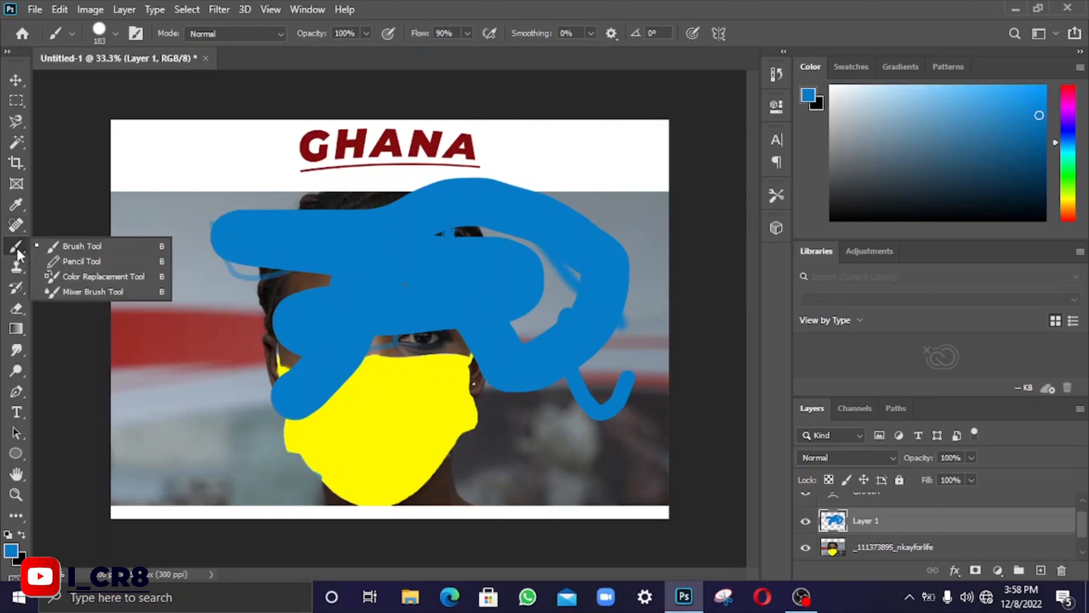
left_click(91, 260)
mouse_move(136, 228)
left_mouse_down()
mouse_move(167, 318)
mouse_move(172, 249)
mouse_move(169, 298)
mouse_move(181, 279)
mouse_move(241, 362)
mouse_move(271, 372)
left_mouse_up()
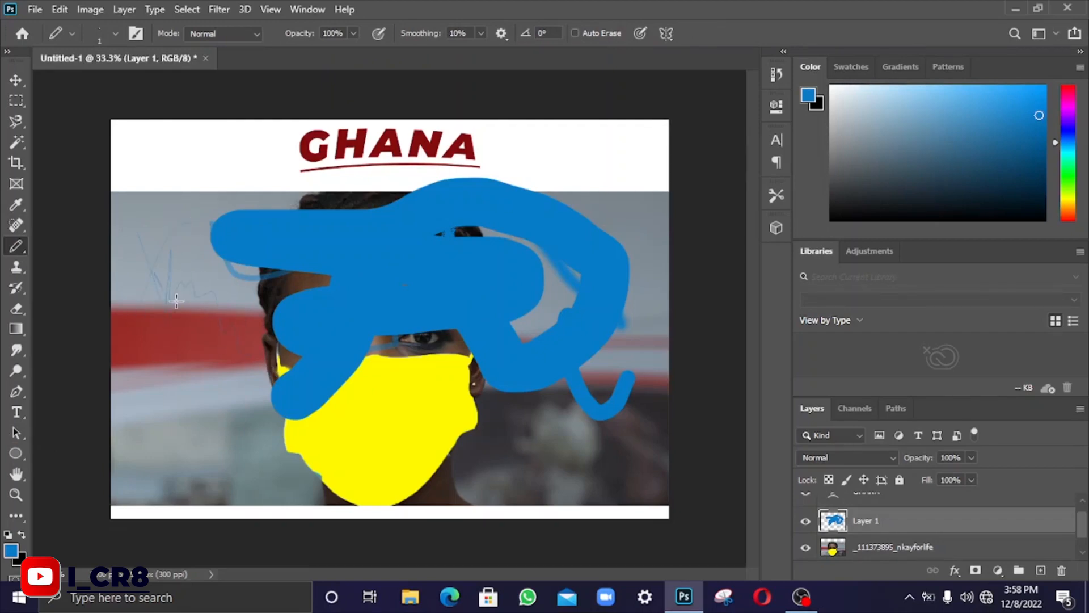